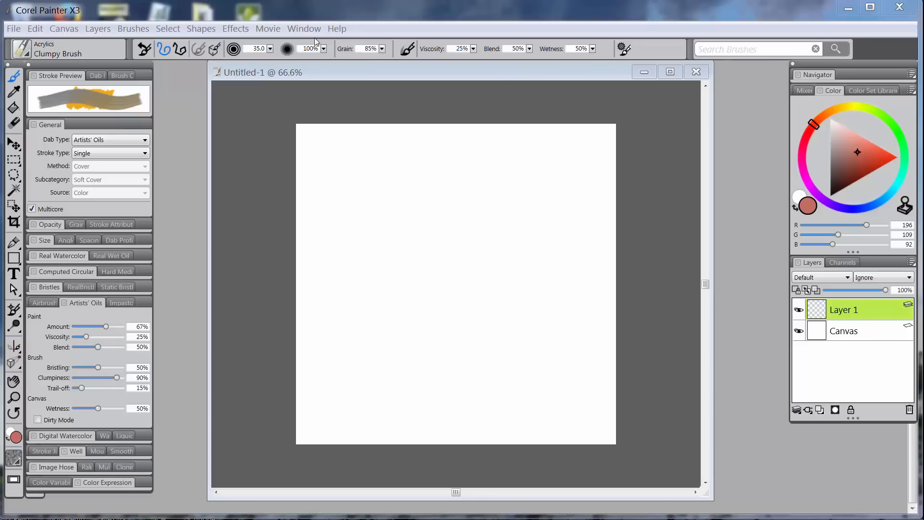
click(298, 31)
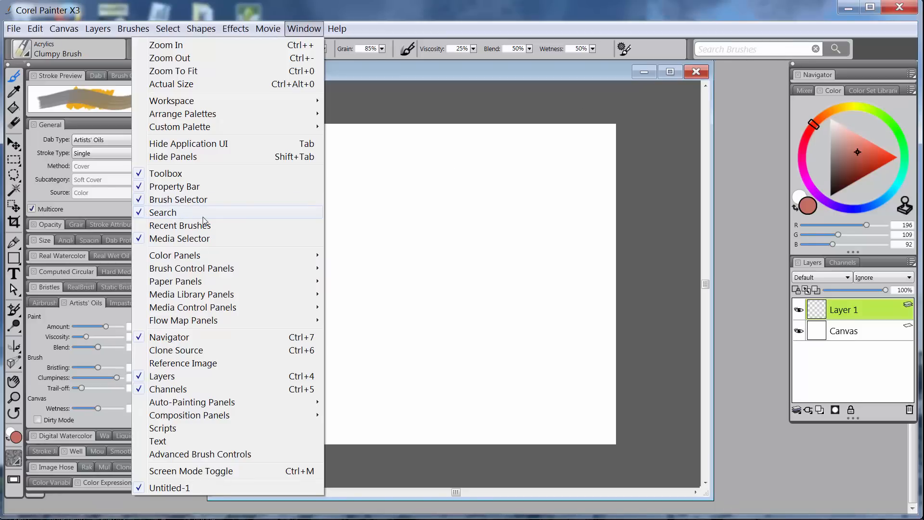
click(730, 137)
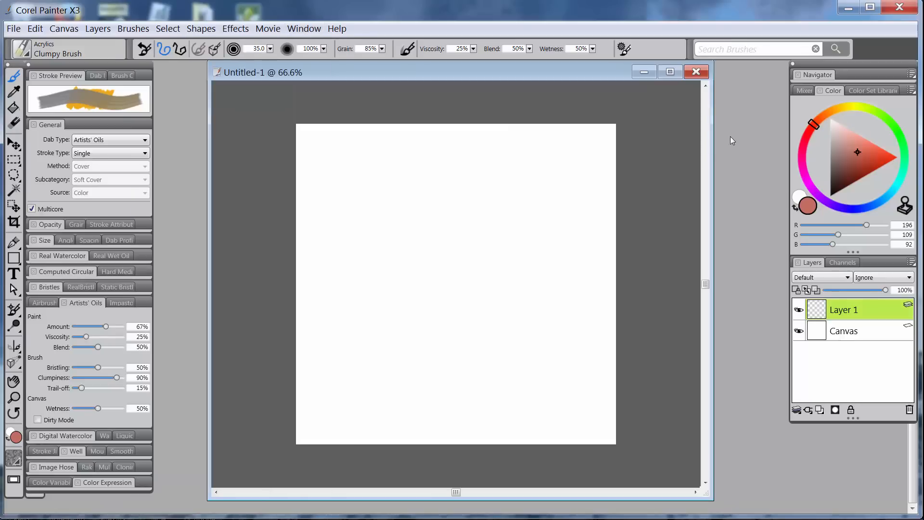
- Search the brushes for "Artists Oils" and look through the matching brush variants
click(725, 49)
text(Artists Oils)
click(834, 50)
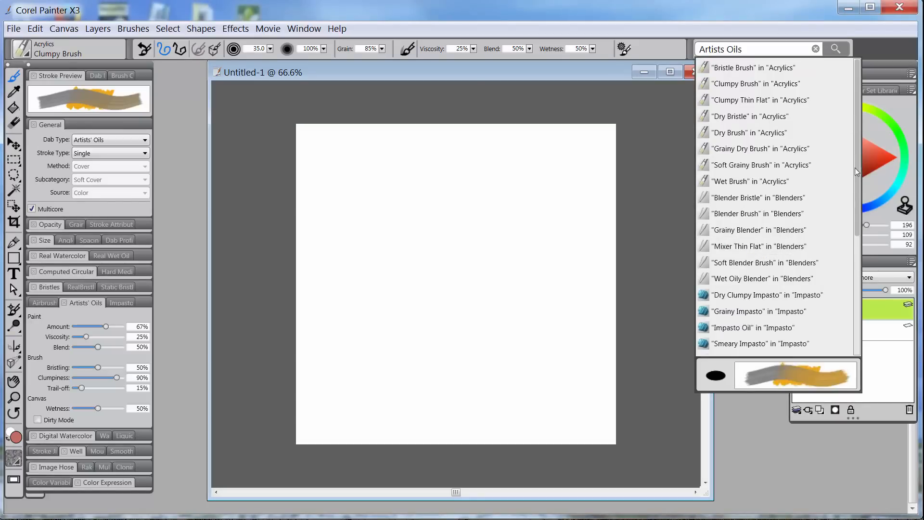
drag(857, 190, 858, 221)
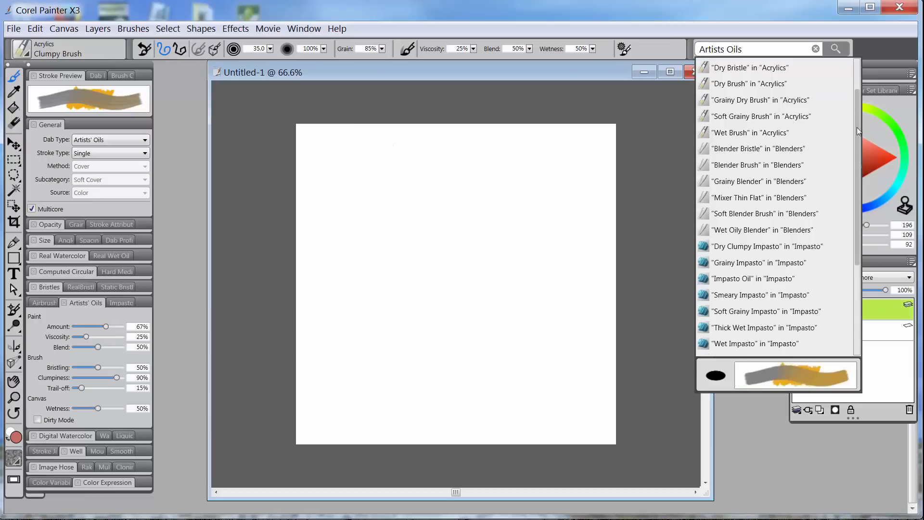
drag(857, 127, 859, 102)
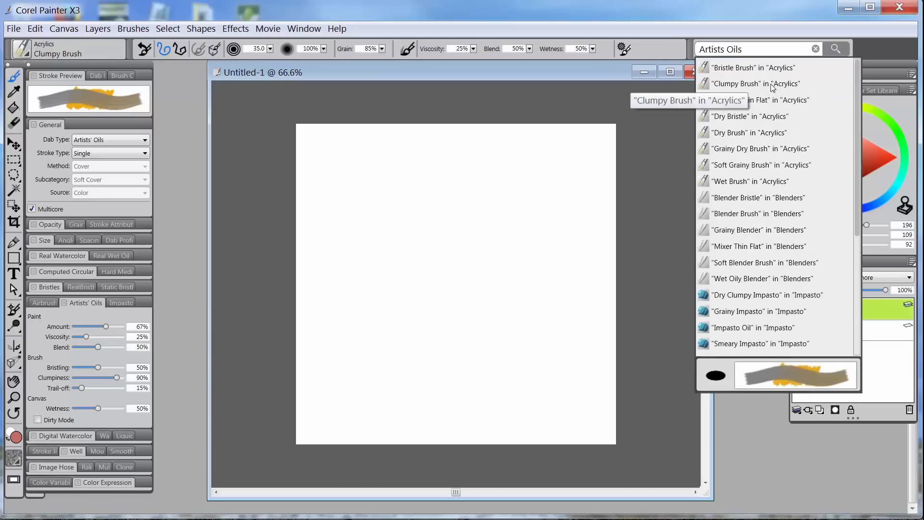
click(181, 116)
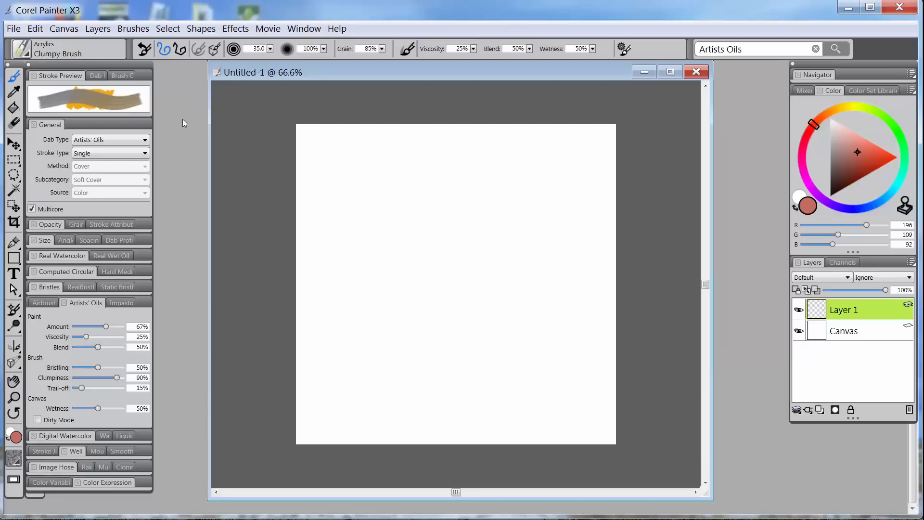
- Paint overlapping test strokes near the canvas centre in red (RGB 211, 70, 43), and clear them from Layer 1
click(876, 158)
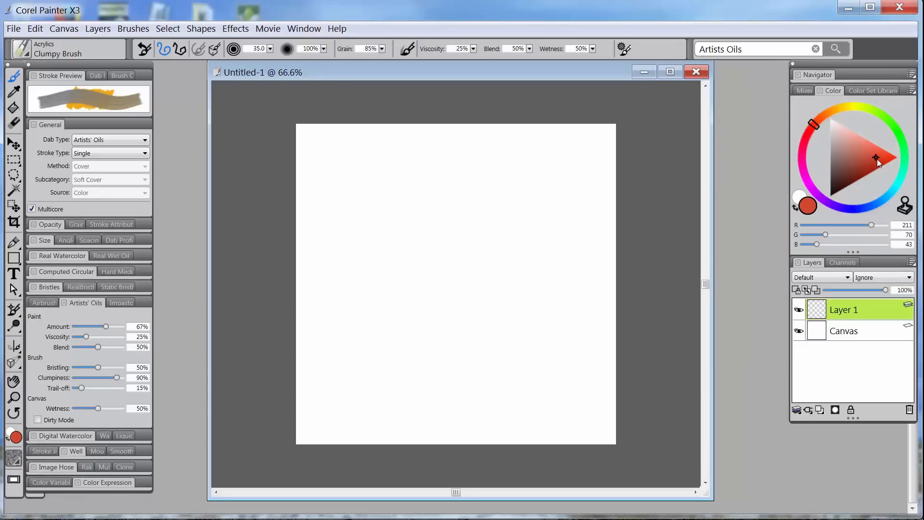
drag(423, 271, 382, 333)
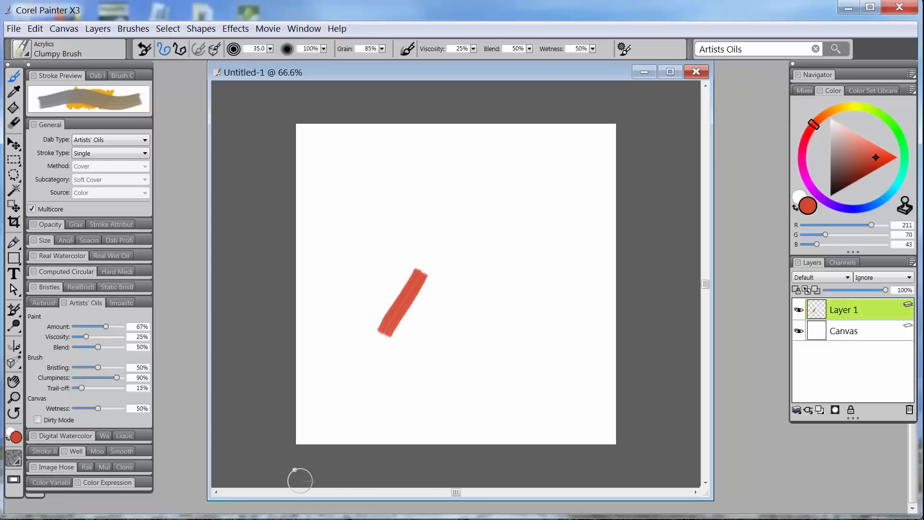
mouse_move(445, 285)
mouse_down()
mouse_move(426, 320)
mouse_move(456, 292)
mouse_move(436, 335)
mouse_up()
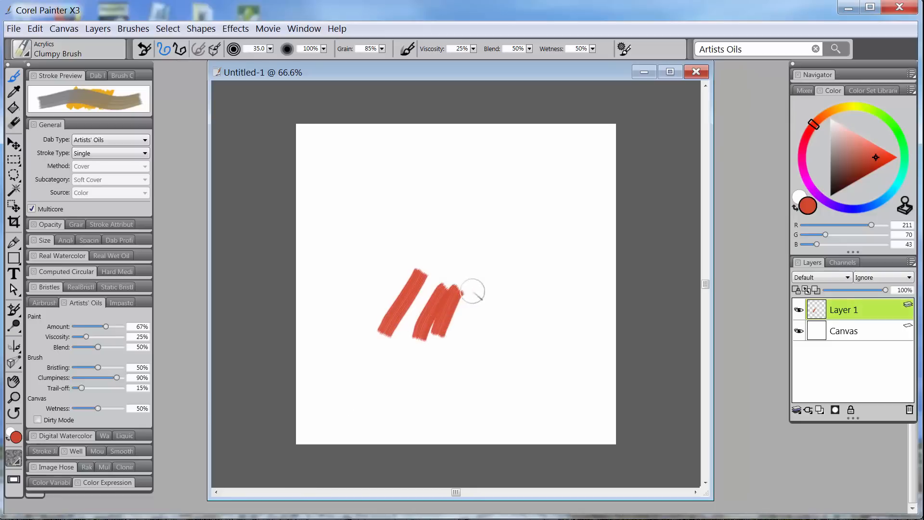
mouse_move(472, 291)
mouse_down()
mouse_move(454, 330)
mouse_move(488, 291)
mouse_move(463, 341)
mouse_move(493, 297)
mouse_move(476, 340)
mouse_move(504, 303)
mouse_move(504, 317)
mouse_move(515, 307)
mouse_move(505, 326)
mouse_move(524, 310)
mouse_move(512, 338)
mouse_move(530, 311)
mouse_move(512, 354)
mouse_move(536, 316)
mouse_move(511, 373)
mouse_up()
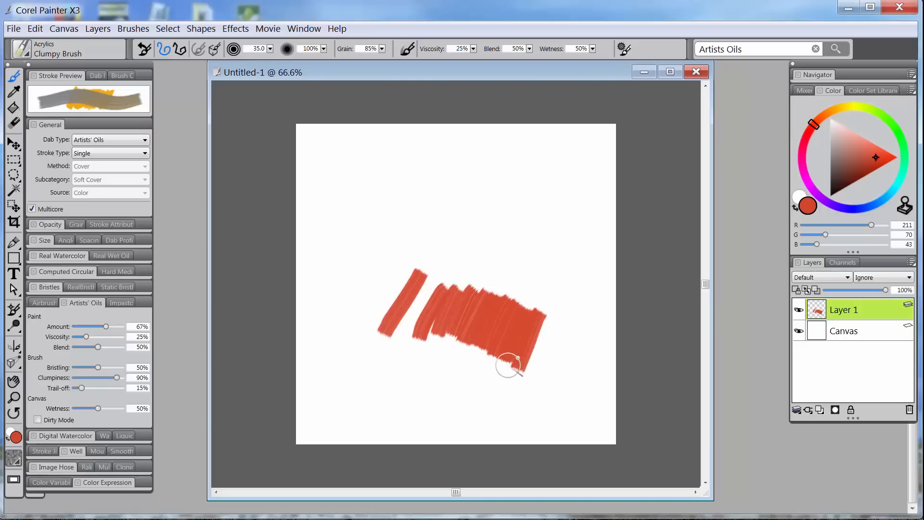
key(ctrl+z)
key(ctrl+z)
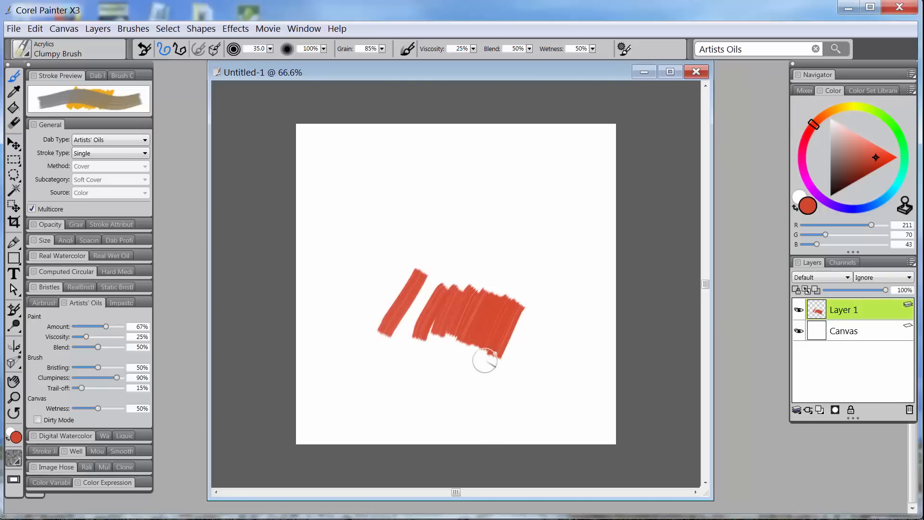
key(Delete)
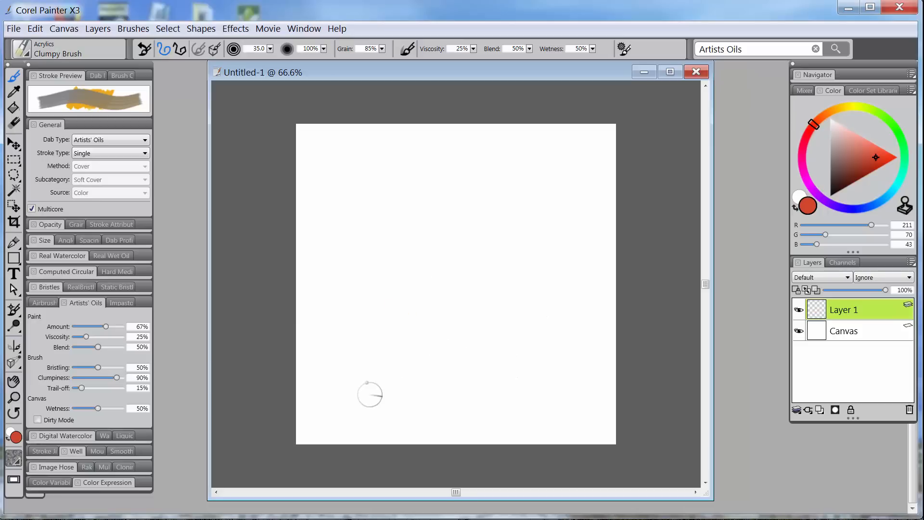
- Try long curved red strokes rising diagonally across the canvas, smear the second one's edges, and undo them
mouse_move(331, 414)
mouse_down()
mouse_move(392, 306)
mouse_move(453, 231)
mouse_move(494, 202)
mouse_move(531, 198)
mouse_up()
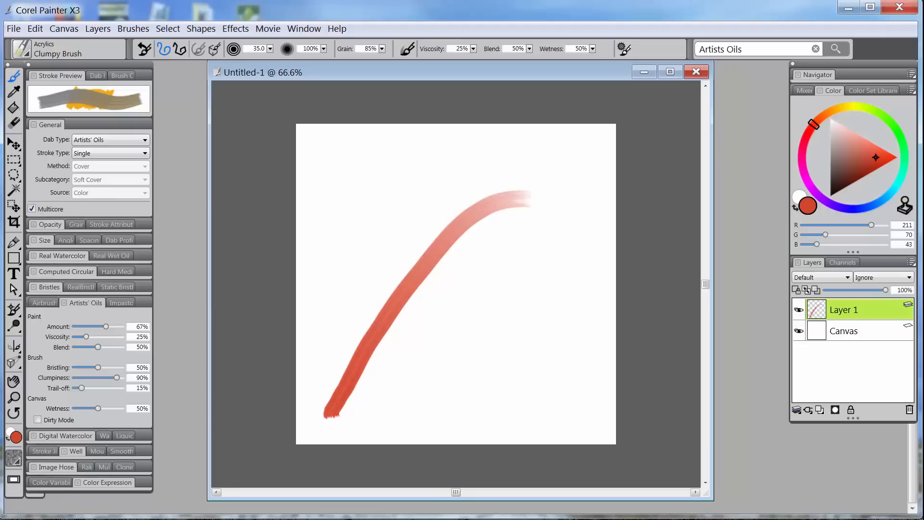
key(ctrl+z)
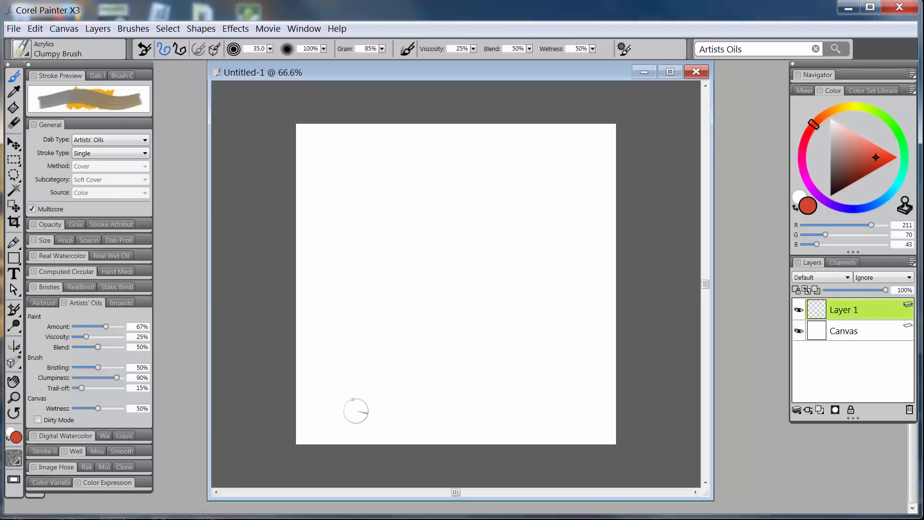
mouse_move(355, 413)
mouse_down()
mouse_move(463, 241)
mouse_move(551, 171)
mouse_up()
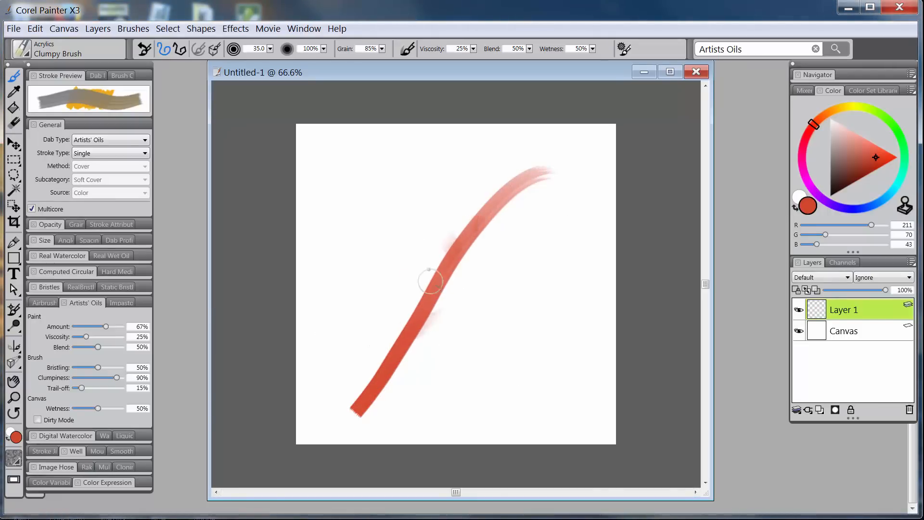
mouse_move(434, 252)
mouse_down()
mouse_move(465, 304)
mouse_move(454, 211)
mouse_move(481, 257)
mouse_move(470, 208)
mouse_move(478, 190)
mouse_move(487, 226)
mouse_move(500, 221)
mouse_move(525, 167)
mouse_up()
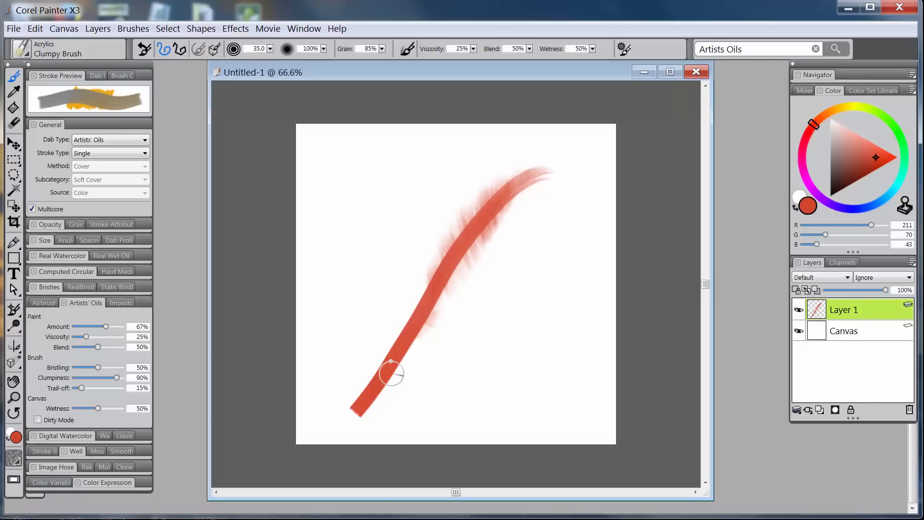
key(ctrl+z)
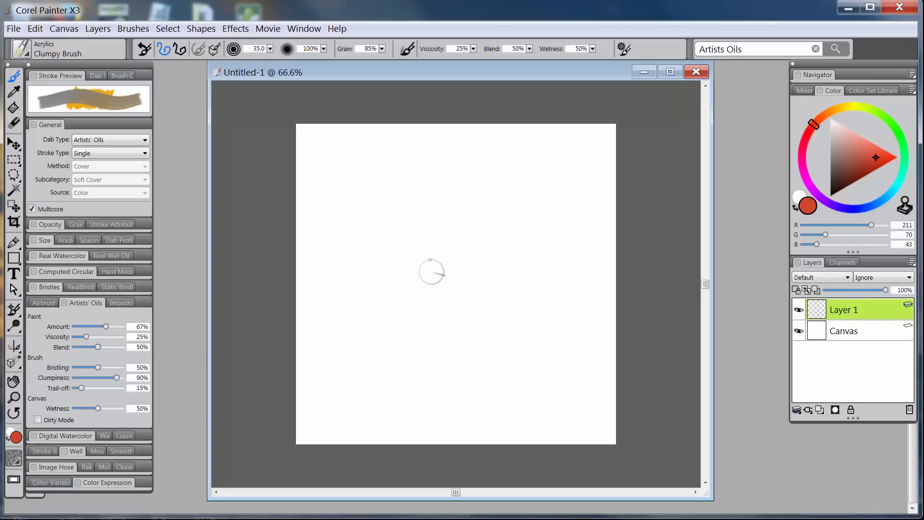
- Paint a solid red patch near the canvas centre and blend blue (RGB 43, 103, 211) into it
mouse_move(431, 270)
mouse_down()
mouse_move(414, 315)
mouse_move(433, 279)
mouse_move(433, 324)
mouse_move(473, 292)
mouse_move(468, 340)
mouse_up()
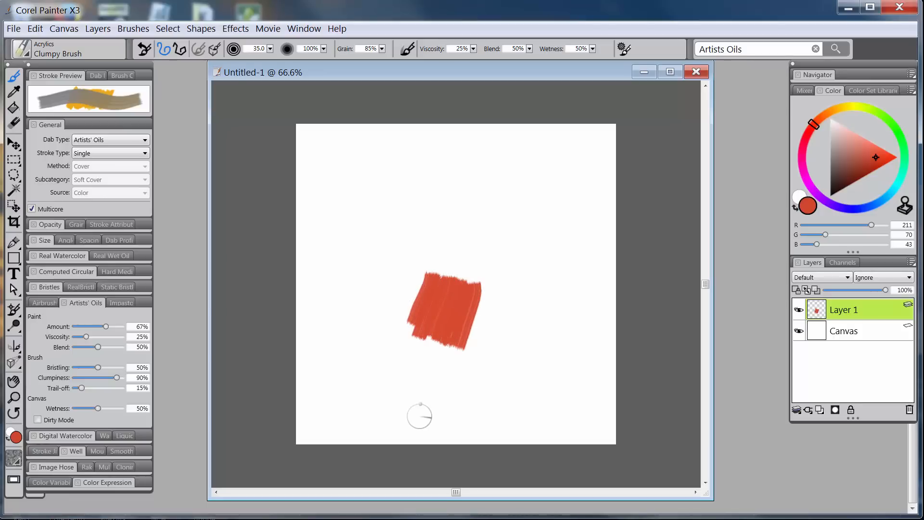
click(871, 208)
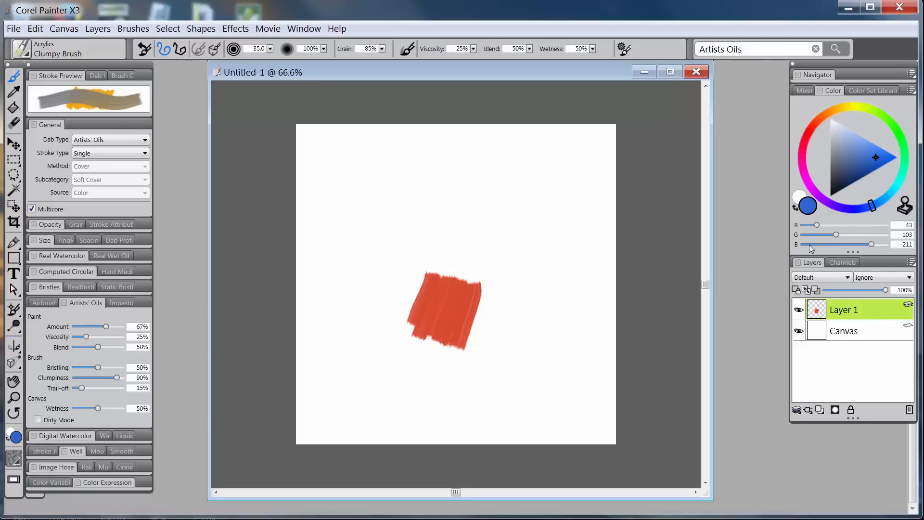
drag(475, 287, 473, 319)
mouse_move(472, 331)
mouse_down()
mouse_move(459, 289)
mouse_move(448, 341)
mouse_move(474, 301)
mouse_move(458, 303)
mouse_move(454, 323)
mouse_move(449, 296)
mouse_move(448, 330)
mouse_move(436, 309)
mouse_move(451, 347)
mouse_move(436, 333)
mouse_move(467, 335)
mouse_move(458, 321)
mouse_move(436, 336)
mouse_move(445, 318)
mouse_move(419, 323)
mouse_move(430, 311)
mouse_move(413, 299)
mouse_move(427, 278)
mouse_move(431, 296)
mouse_move(444, 299)
mouse_move(436, 286)
mouse_move(428, 286)
mouse_move(452, 298)
mouse_move(411, 307)
mouse_move(456, 307)
mouse_up()
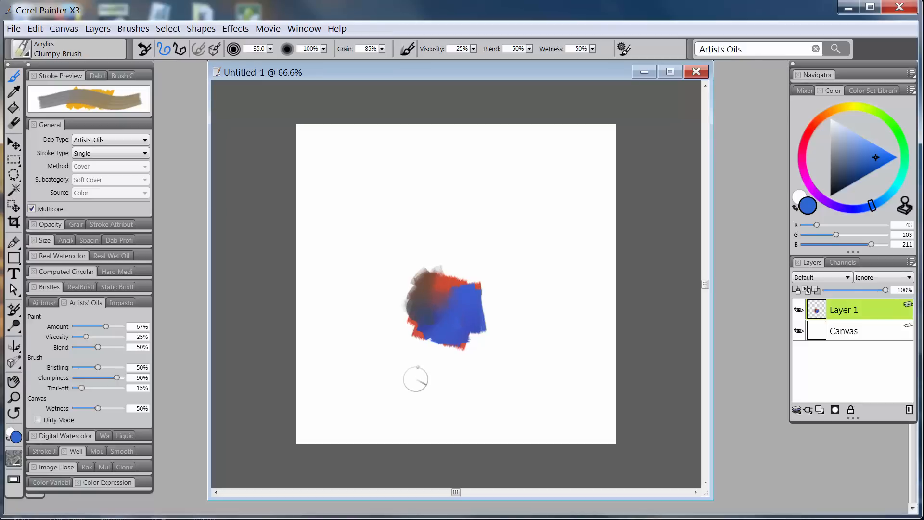
- Blend light yellow (RGB 255, 245, 86) into the red and blue patch from its outer edges
click(850, 108)
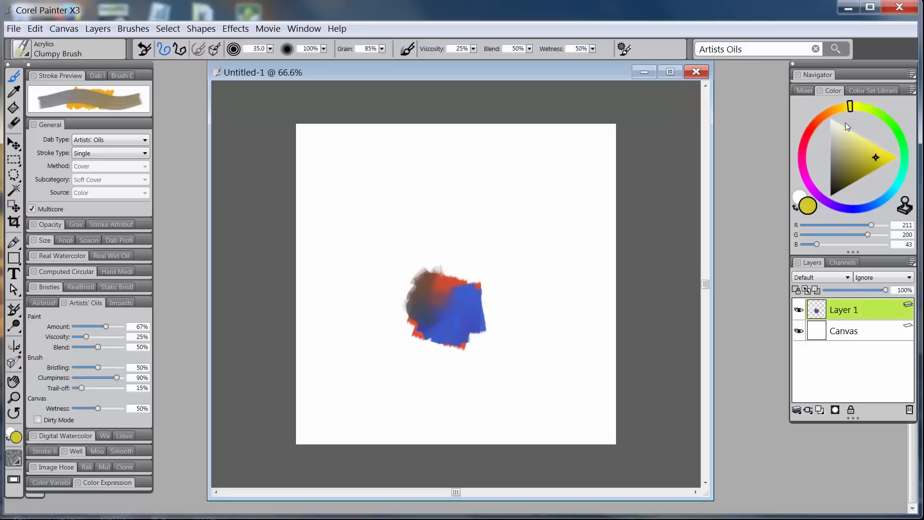
click(875, 144)
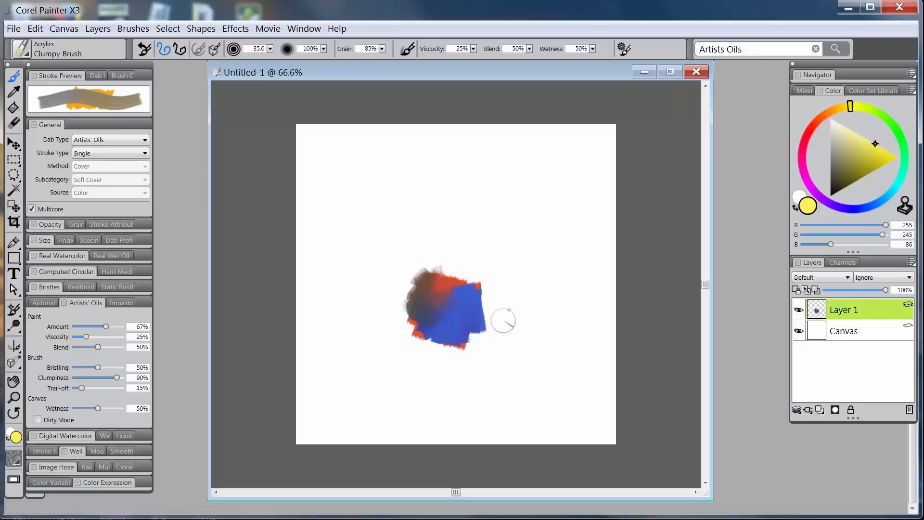
mouse_move(499, 319)
mouse_down()
mouse_move(470, 311)
mouse_move(481, 301)
mouse_move(451, 295)
mouse_move(457, 282)
mouse_move(448, 278)
mouse_move(441, 320)
mouse_move(461, 317)
mouse_up()
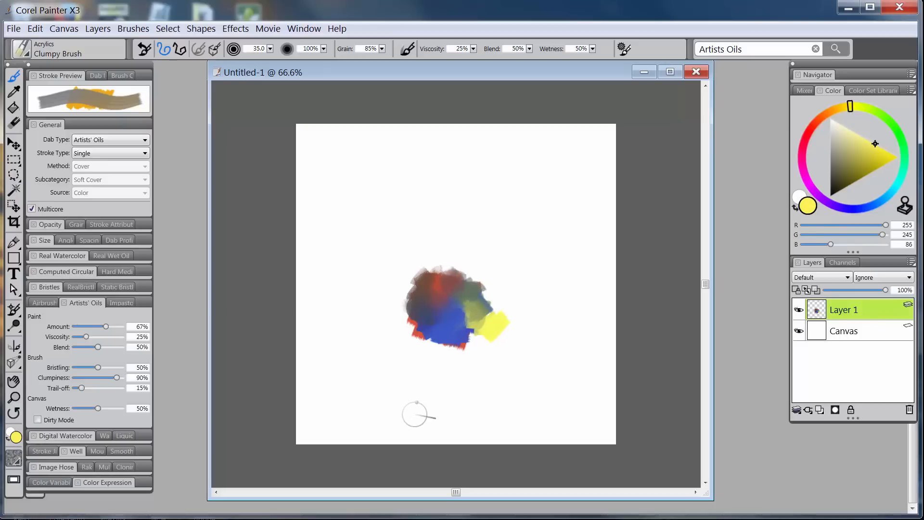
mouse_move(437, 355)
mouse_down()
mouse_move(450, 339)
mouse_move(435, 371)
mouse_move(454, 354)
mouse_move(451, 326)
mouse_move(446, 318)
mouse_move(431, 332)
mouse_move(422, 319)
mouse_move(450, 308)
mouse_move(455, 321)
mouse_move(434, 341)
mouse_move(414, 309)
mouse_up()
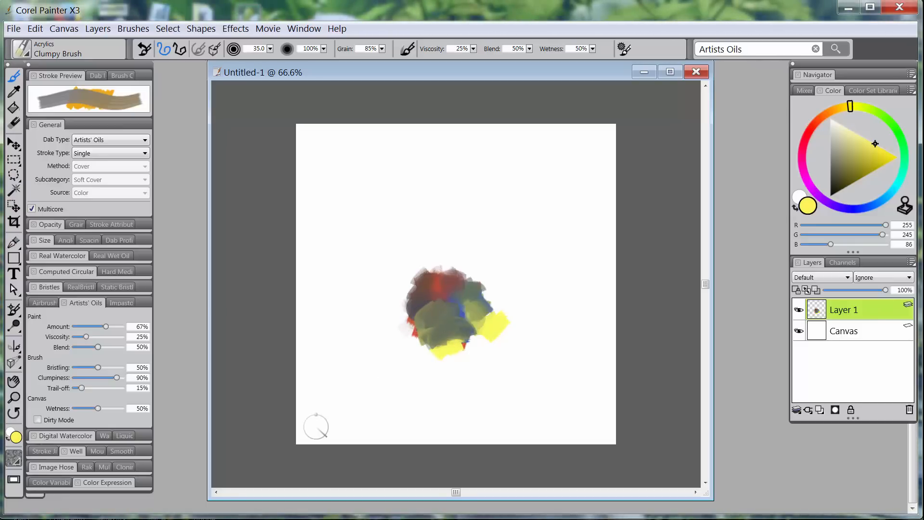
- Enable Dirty Mode for the brush and paint strokes across and around the mixed patch
click(407, 50)
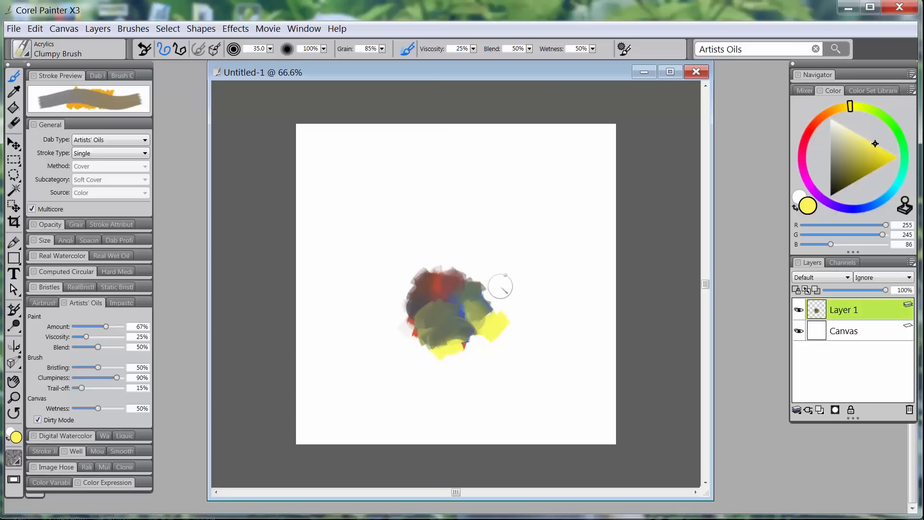
mouse_move(498, 280)
mouse_down()
mouse_move(483, 304)
mouse_move(449, 283)
mouse_move(424, 286)
mouse_up()
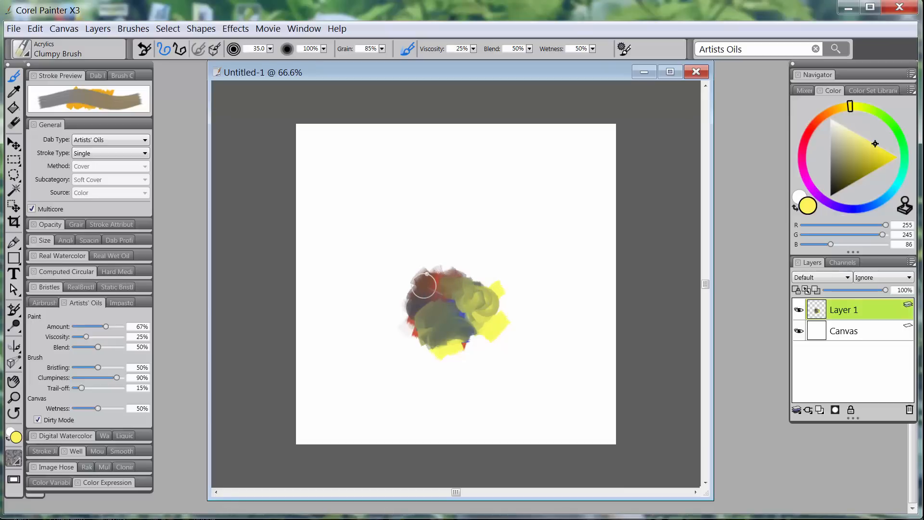
mouse_move(487, 373)
mouse_down()
mouse_move(505, 347)
mouse_move(484, 366)
mouse_move(491, 354)
mouse_move(479, 364)
mouse_move(457, 346)
mouse_move(438, 356)
mouse_up()
drag(435, 393, 481, 383)
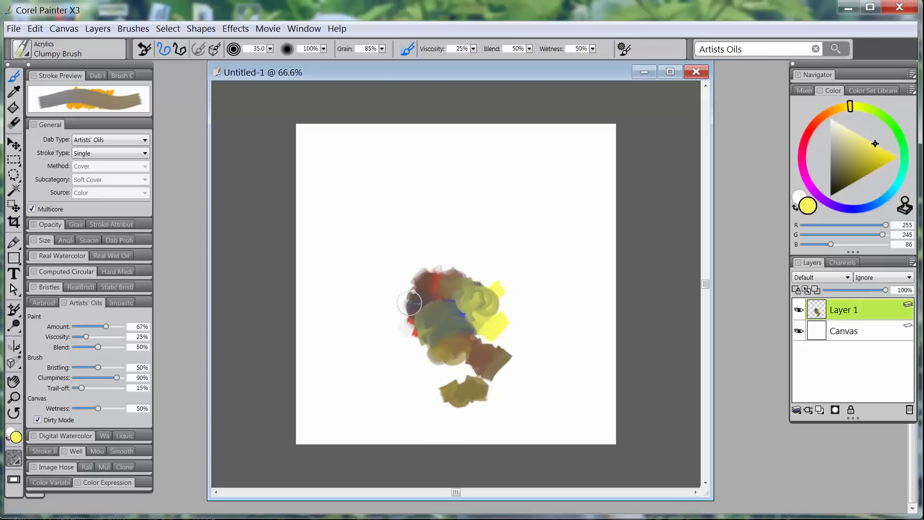
mouse_move(409, 303)
mouse_down()
mouse_move(403, 308)
mouse_move(439, 280)
mouse_move(435, 289)
mouse_move(460, 253)
mouse_move(479, 289)
mouse_move(498, 291)
mouse_move(492, 316)
mouse_move(501, 308)
mouse_move(491, 289)
mouse_move(469, 308)
mouse_move(439, 381)
mouse_up()
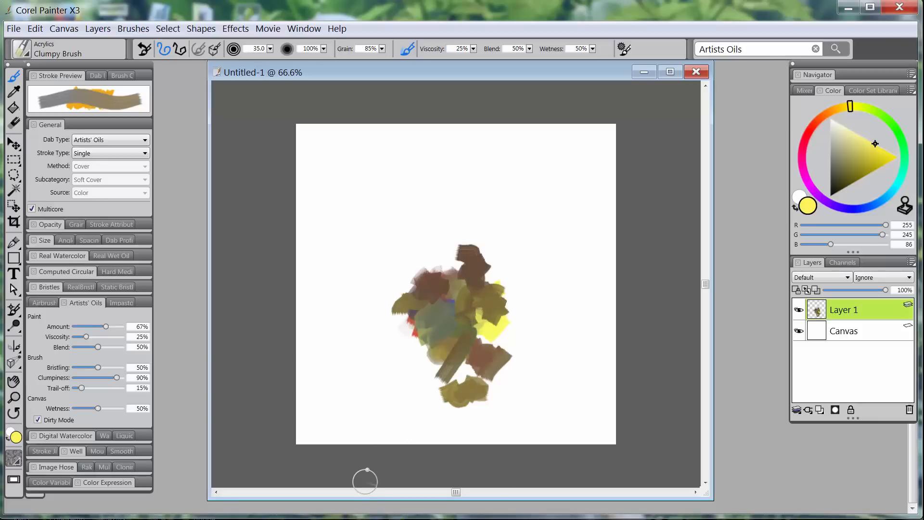
mouse_move(484, 350)
mouse_down()
mouse_move(471, 333)
mouse_move(477, 381)
mouse_move(467, 366)
mouse_move(423, 377)
mouse_up()
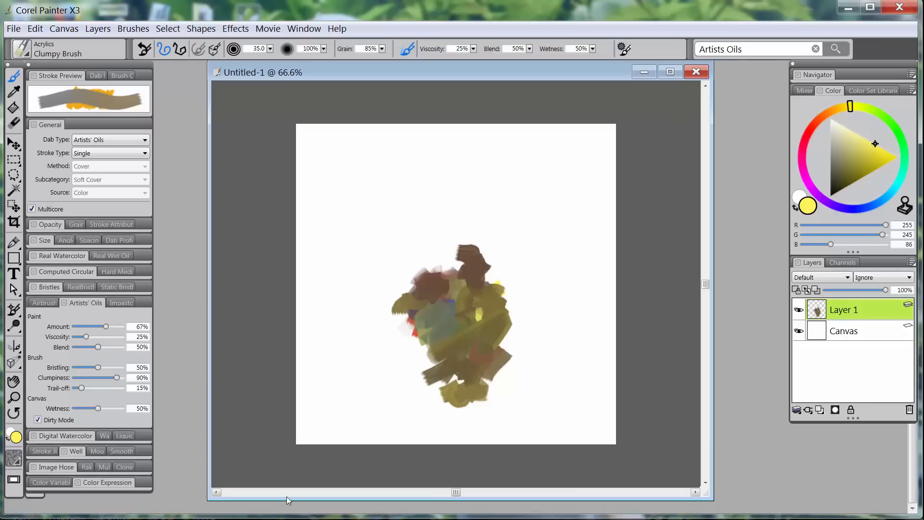
- Add dirty-brush strokes beside and into the patch using yellow (RGB 245, 234, 83) and light red (RGB 245, 83, 87)
click(874, 145)
mouse_move(515, 354)
mouse_down()
mouse_move(527, 317)
mouse_move(526, 339)
mouse_move(545, 327)
mouse_move(525, 339)
mouse_move(502, 330)
mouse_move(524, 334)
mouse_move(498, 339)
mouse_up()
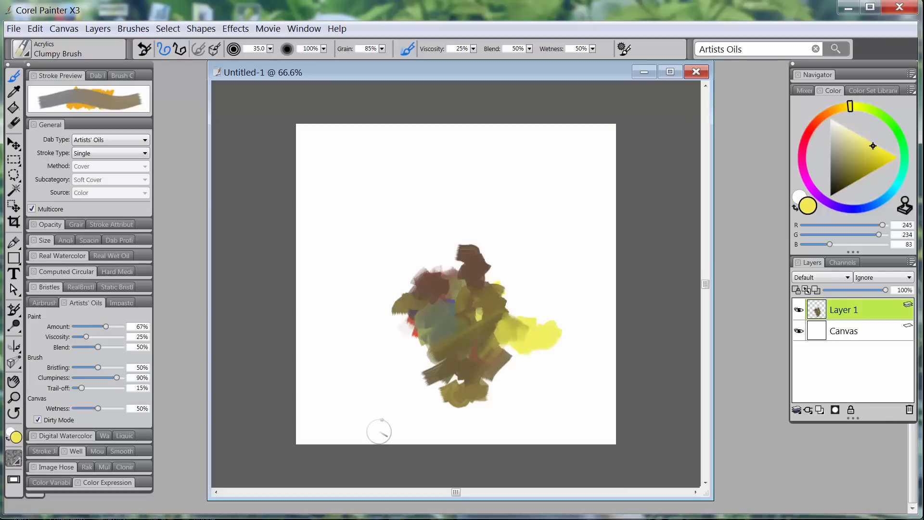
click(810, 136)
mouse_move(527, 279)
mouse_down()
mouse_move(488, 294)
mouse_move(479, 303)
mouse_move(501, 311)
mouse_move(475, 311)
mouse_move(463, 280)
mouse_move(471, 302)
mouse_up()
mouse_move(532, 328)
mouse_down()
mouse_move(514, 313)
mouse_move(529, 320)
mouse_move(527, 347)
mouse_move(519, 316)
mouse_move(508, 326)
mouse_move(510, 336)
mouse_move(531, 325)
mouse_move(530, 350)
mouse_move(501, 385)
mouse_up()
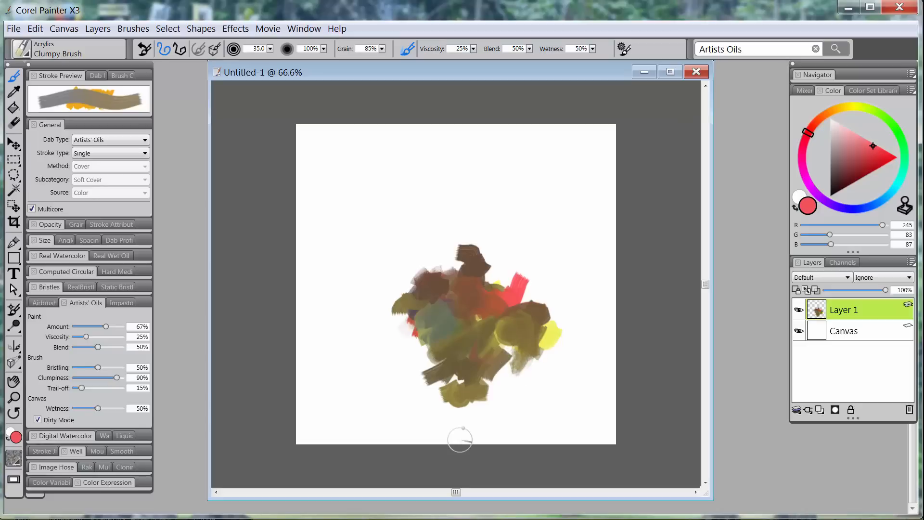
- Disable Dirty Mode, choose deep red (RGB 203, 39, 43), and paint over the middle of the patch
click(37, 419)
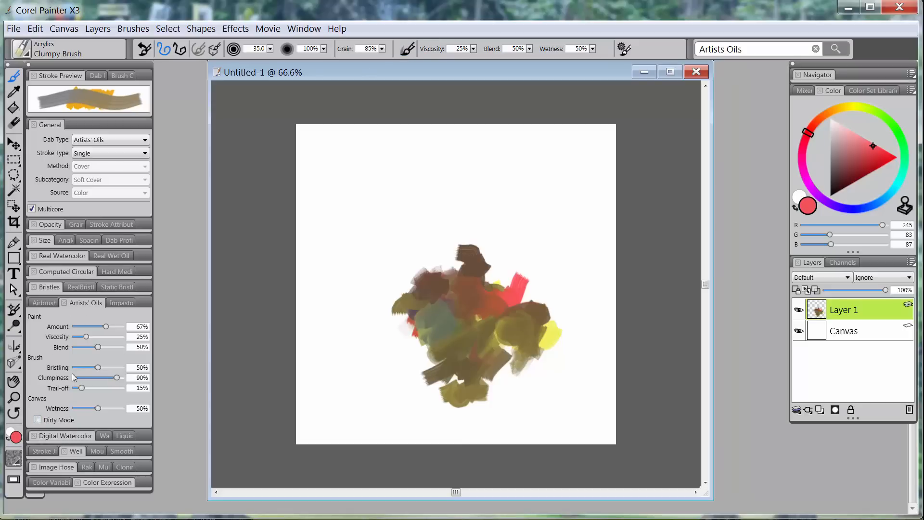
click(874, 159)
mouse_move(503, 334)
mouse_down()
mouse_move(440, 334)
mouse_move(481, 337)
mouse_move(458, 371)
mouse_move(455, 353)
mouse_move(461, 366)
mouse_move(472, 351)
mouse_move(441, 334)
mouse_move(433, 408)
mouse_up()
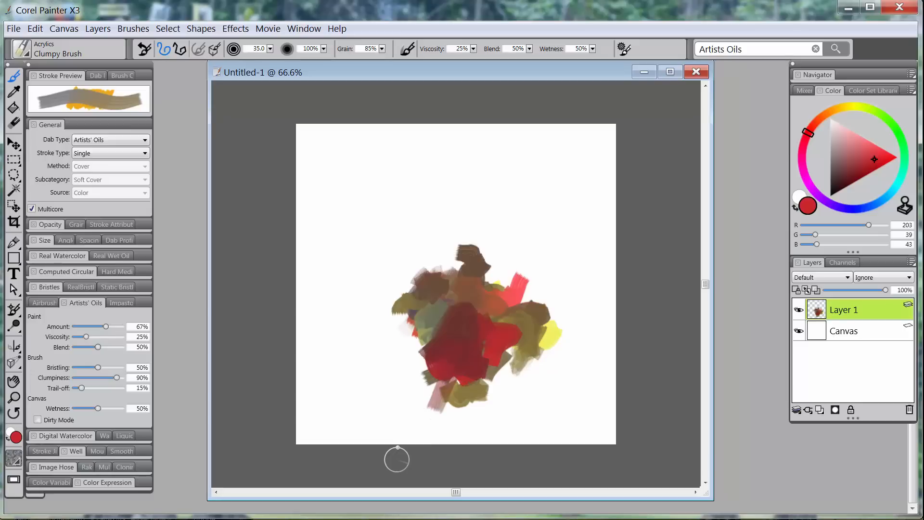
- Clear all paint from Layer 1 and paint one long curved deep red stroke diagonally up the canvas
key(Delete)
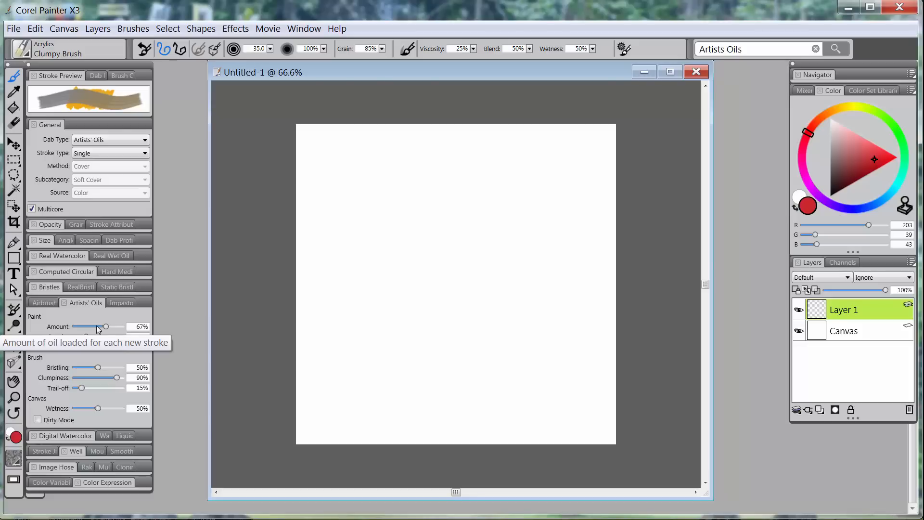
mouse_move(361, 386)
mouse_down()
mouse_move(438, 242)
mouse_move(548, 198)
mouse_up()
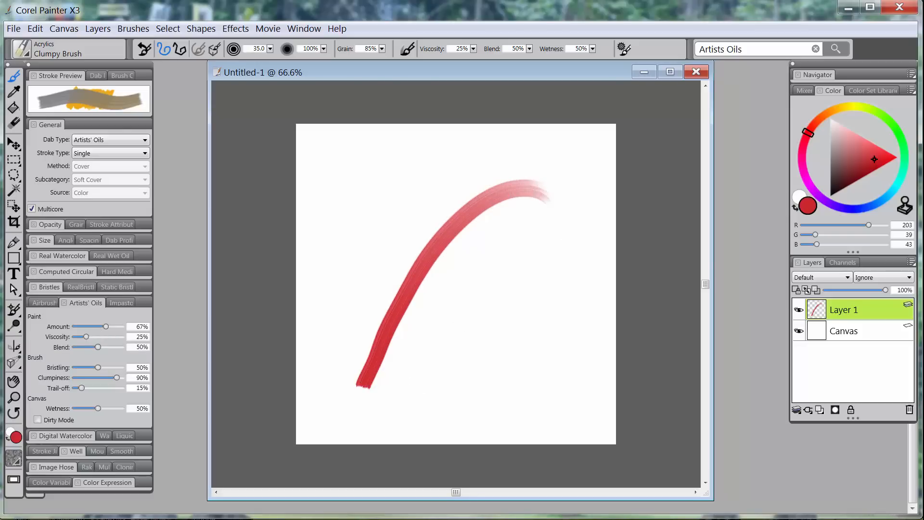
- Undo the previous stroke, then try a long arched red stroke with the paint Amount at 100%
key(ctrl+z)
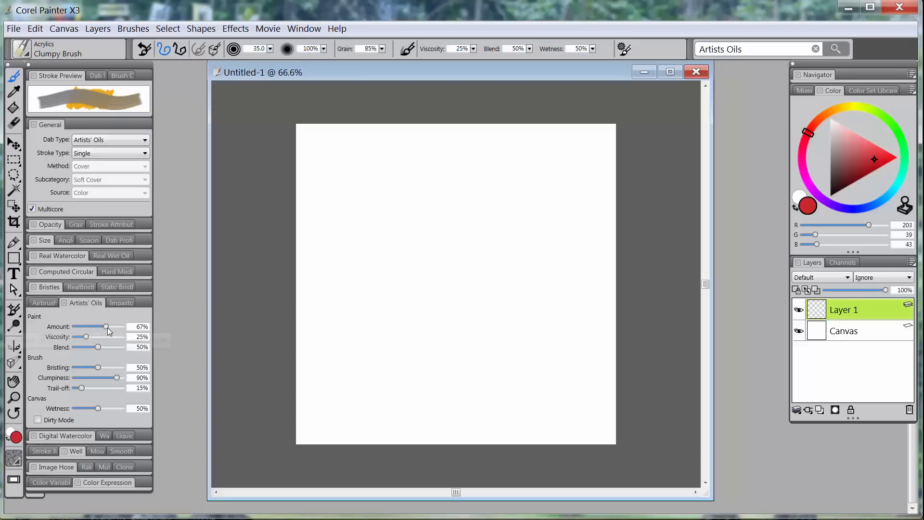
drag(107, 326, 127, 328)
mouse_move(331, 424)
mouse_down()
mouse_move(345, 286)
mouse_move(413, 187)
mouse_move(547, 247)
mouse_up()
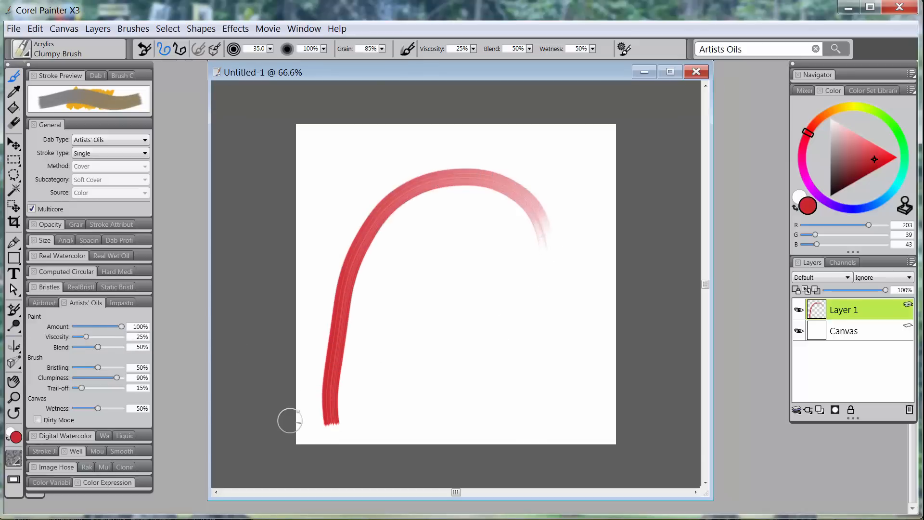
key(ctrl+z)
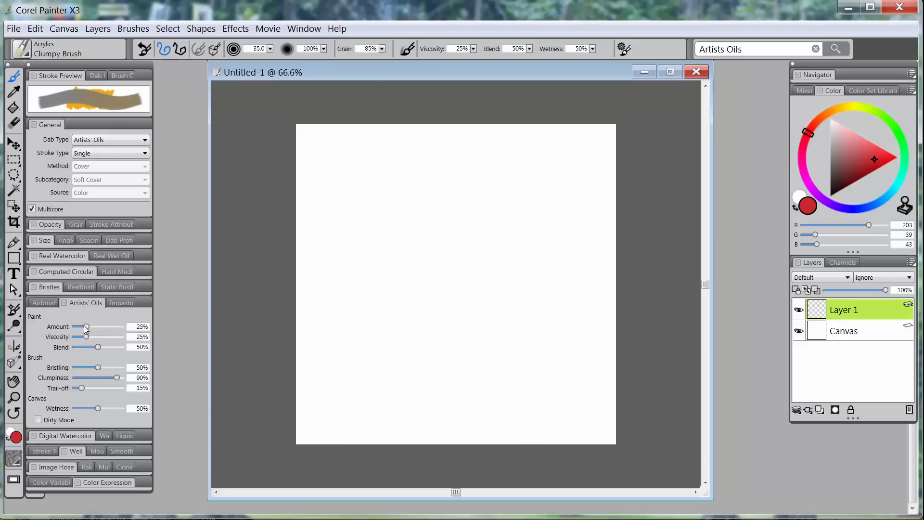
- Try a short red stroke with the paint Amount at 6%, then undo it and reset the brush to its defaults
drag(376, 401, 380, 368)
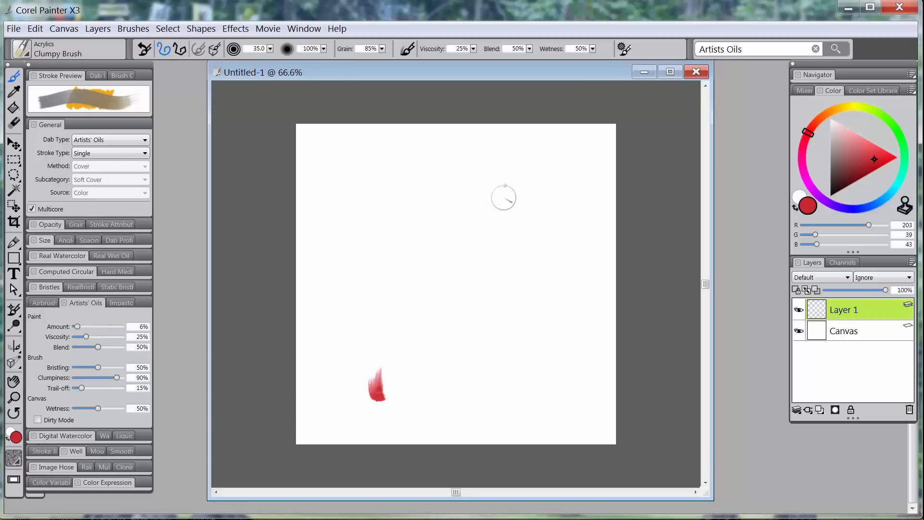
key(ctrl+z)
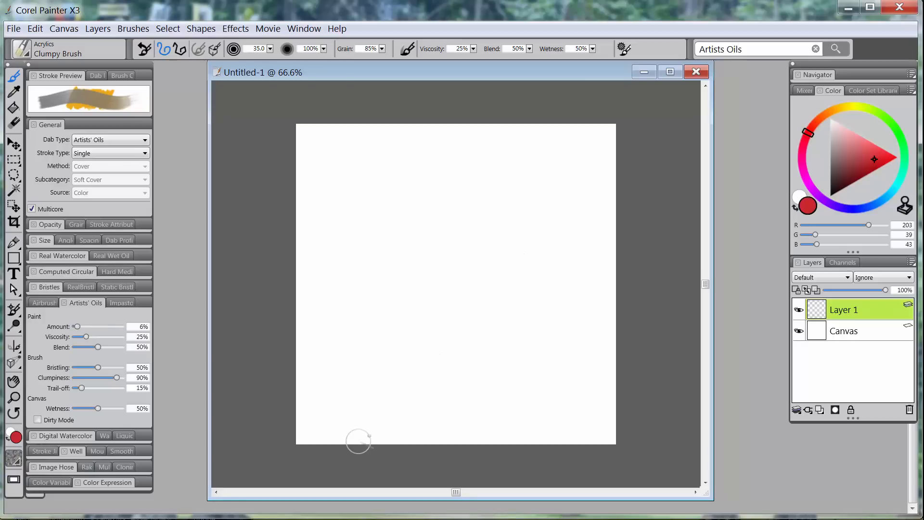
drag(79, 327, 80, 328)
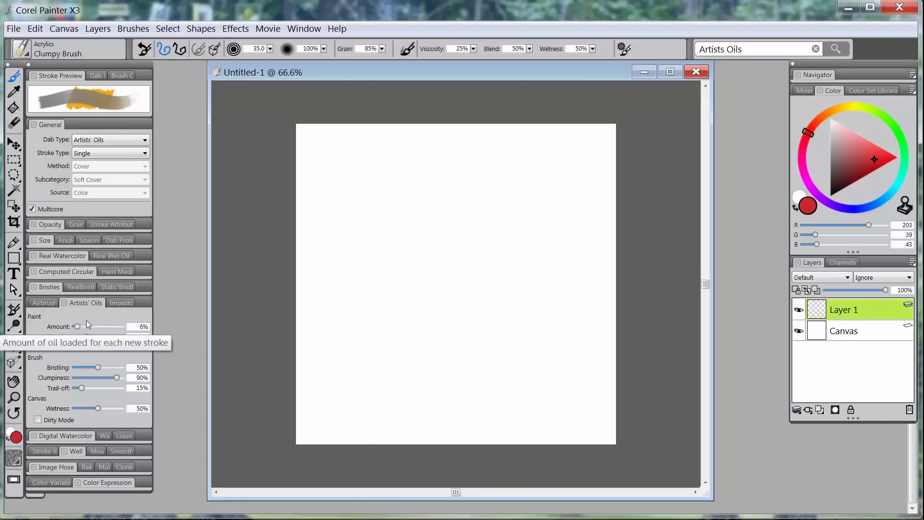
click(143, 48)
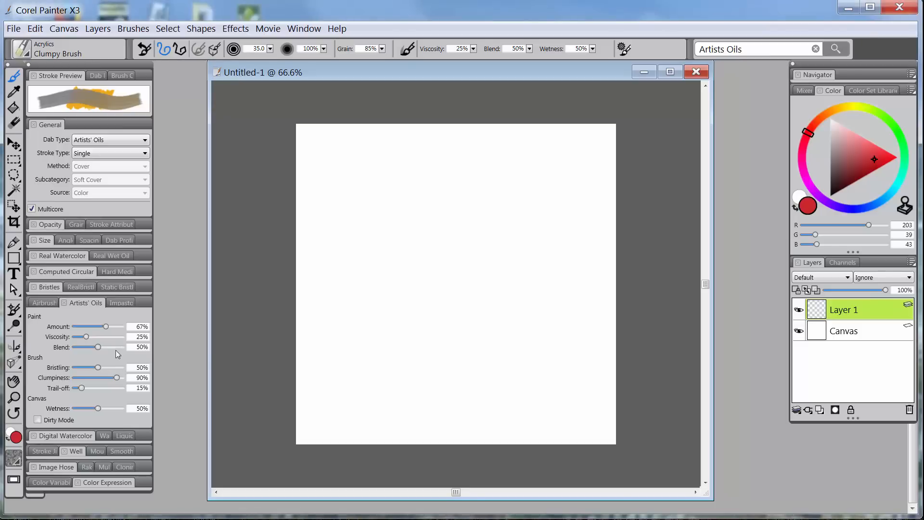
- Set the paint Viscosity to 3% and paint one long continuous looping red stroke across the canvas
drag(86, 337, 76, 336)
mouse_move(358, 398)
mouse_down()
mouse_move(396, 288)
mouse_move(555, 233)
mouse_move(471, 325)
mouse_move(407, 336)
mouse_move(443, 282)
mouse_move(440, 149)
mouse_move(484, 362)
mouse_up()
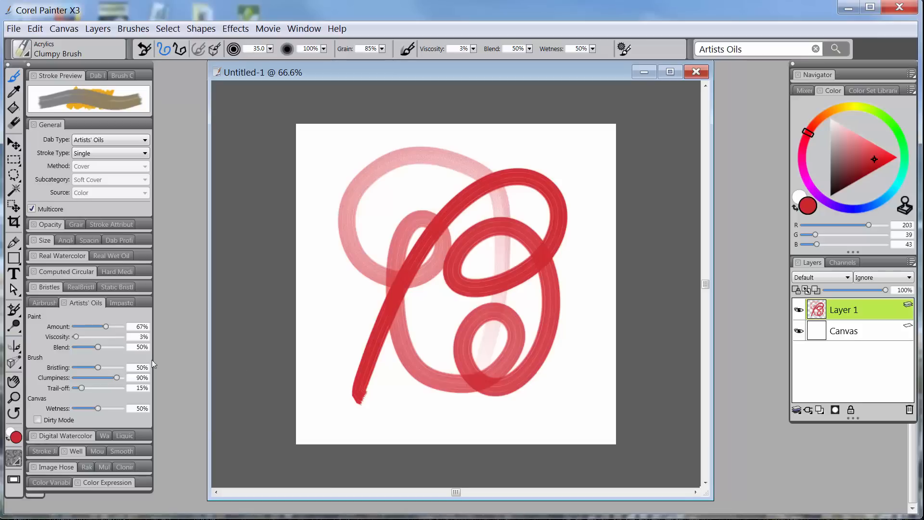
- Clear Layer 1, try three short red strokes with Viscosity at 92%, then undo them and restore Viscosity to 25%
drag(76, 337, 116, 347)
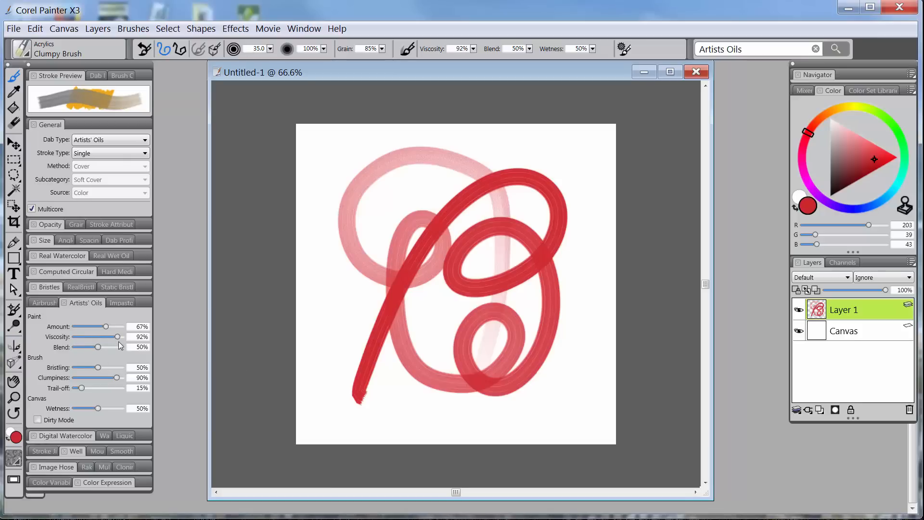
key(Delete)
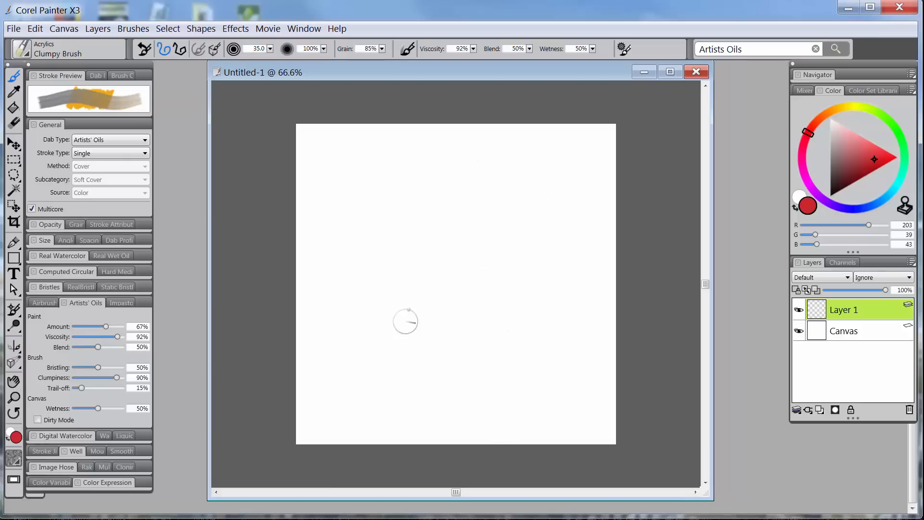
drag(375, 361, 433, 276)
drag(436, 406, 470, 314)
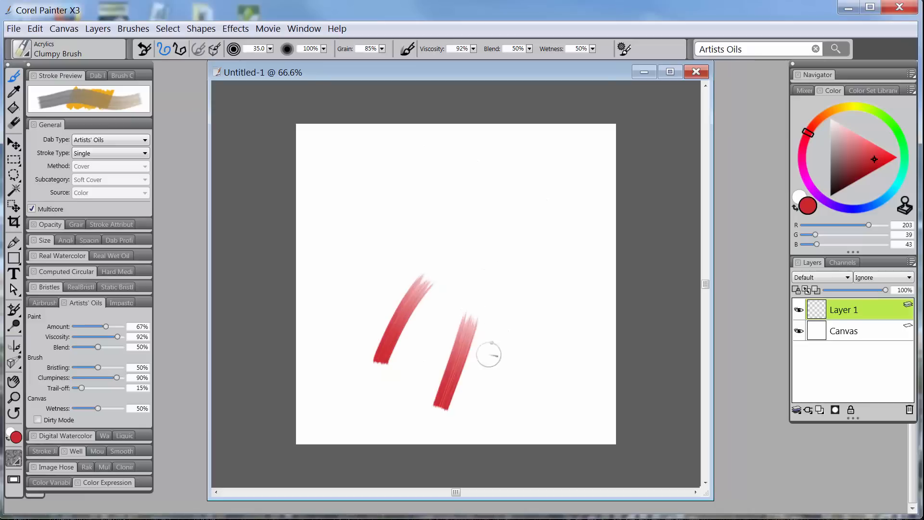
drag(487, 388, 518, 297)
key(ctrl+z)
key(ctrl+z)
key(ctrl+z)
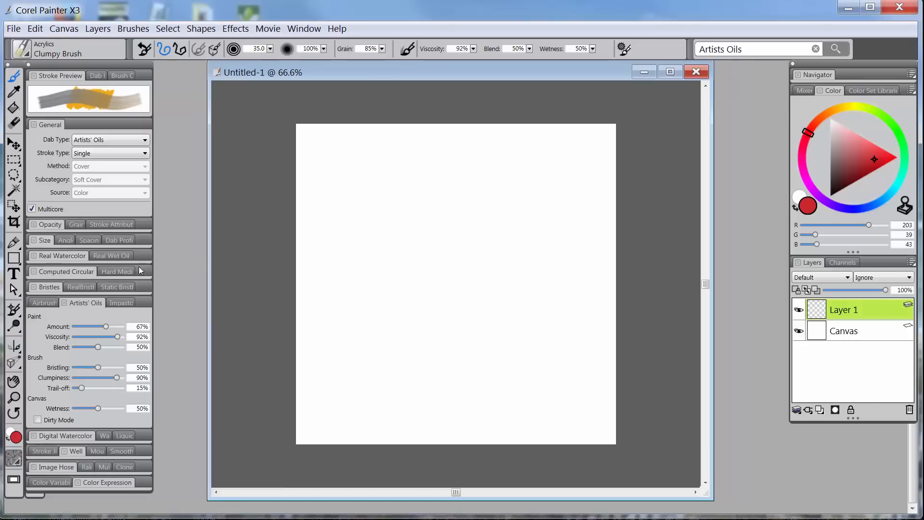
click(86, 337)
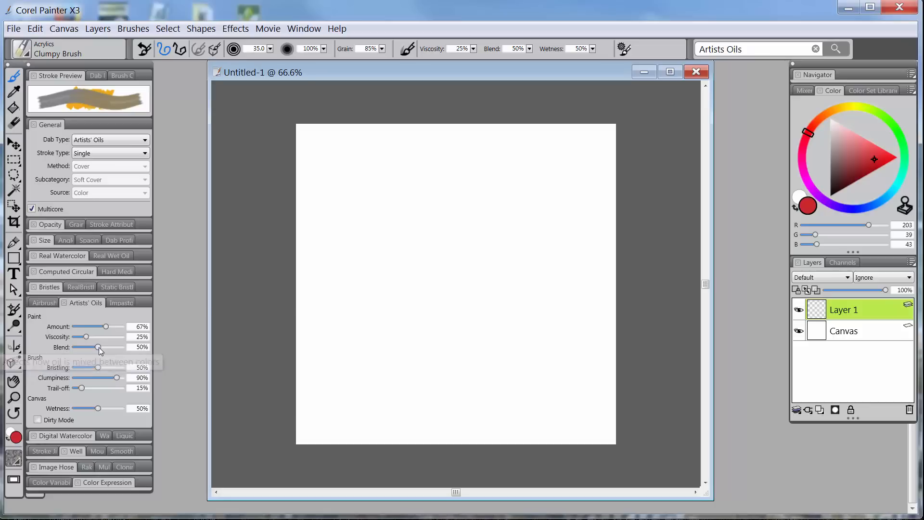
- Set Blend to 100%, paint a red patch, and work blue (RGB 39, 86, 203) strokes into its edge
drag(100, 348, 175, 353)
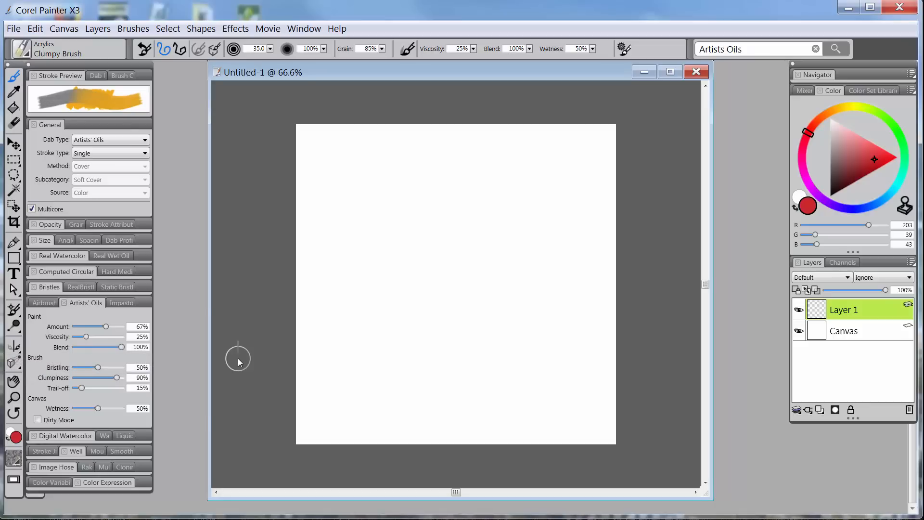
mouse_move(429, 289)
mouse_down()
mouse_move(413, 346)
mouse_move(443, 294)
mouse_move(439, 366)
mouse_up()
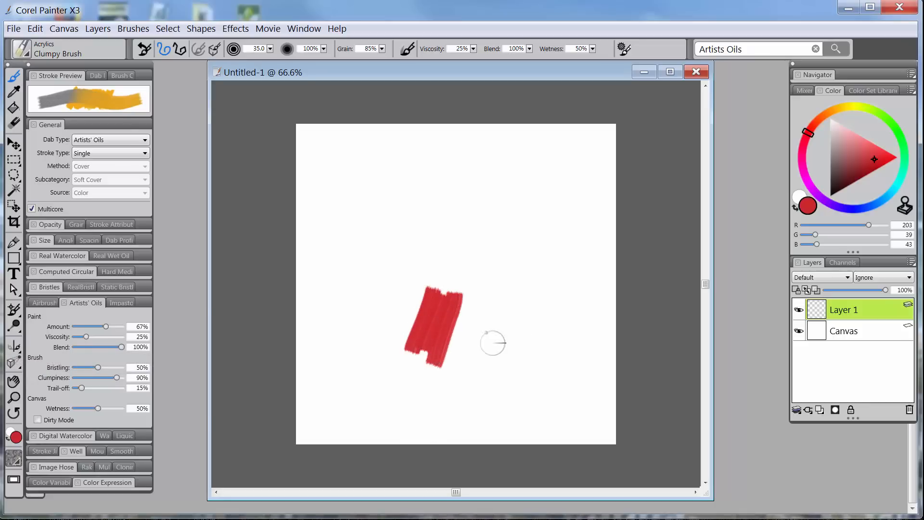
click(868, 206)
drag(462, 295, 433, 377)
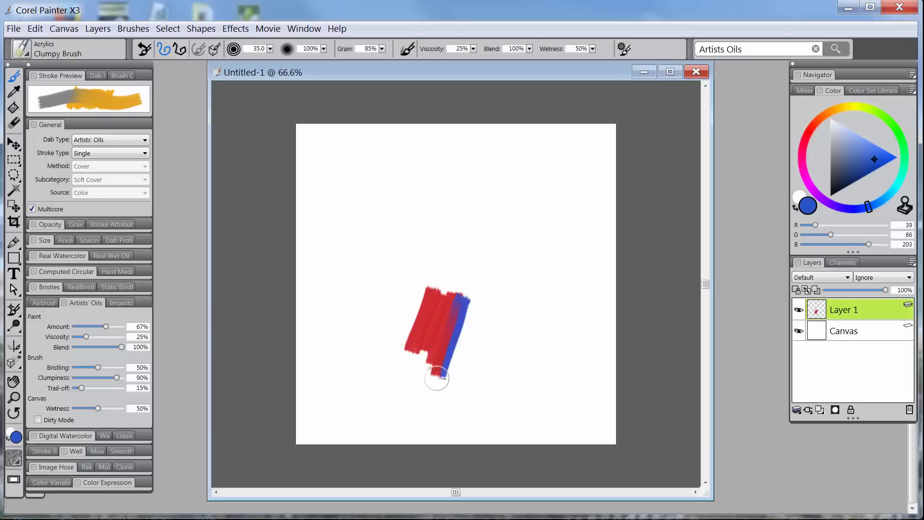
mouse_move(468, 313)
mouse_down()
mouse_move(432, 314)
mouse_move(435, 300)
mouse_move(457, 308)
mouse_move(437, 330)
mouse_move(464, 316)
mouse_move(424, 355)
mouse_move(440, 360)
mouse_move(445, 313)
mouse_move(458, 361)
mouse_move(454, 285)
mouse_move(457, 312)
mouse_move(461, 288)
mouse_up()
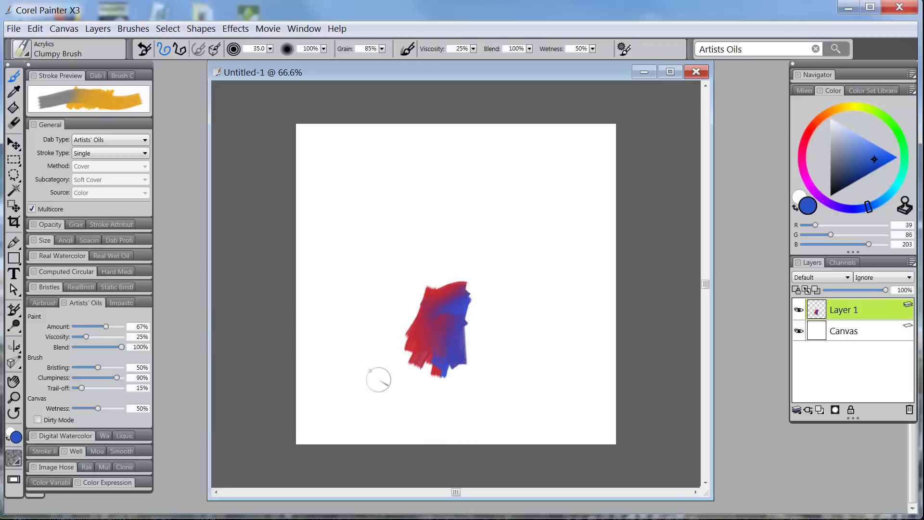
- Set Blend to 10%, paint yellow-green (RGB 186, 203, 39) over the red and blue patch, and reset the brush
drag(121, 347, 71, 350)
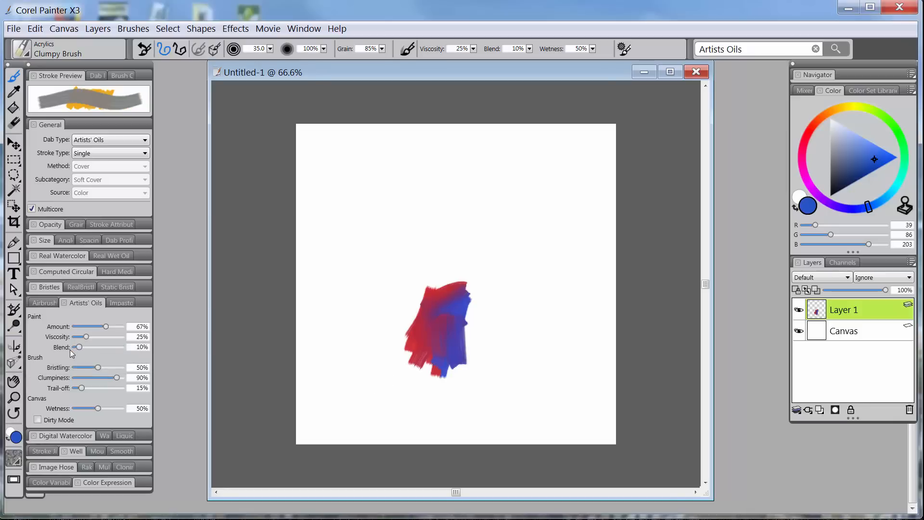
click(860, 109)
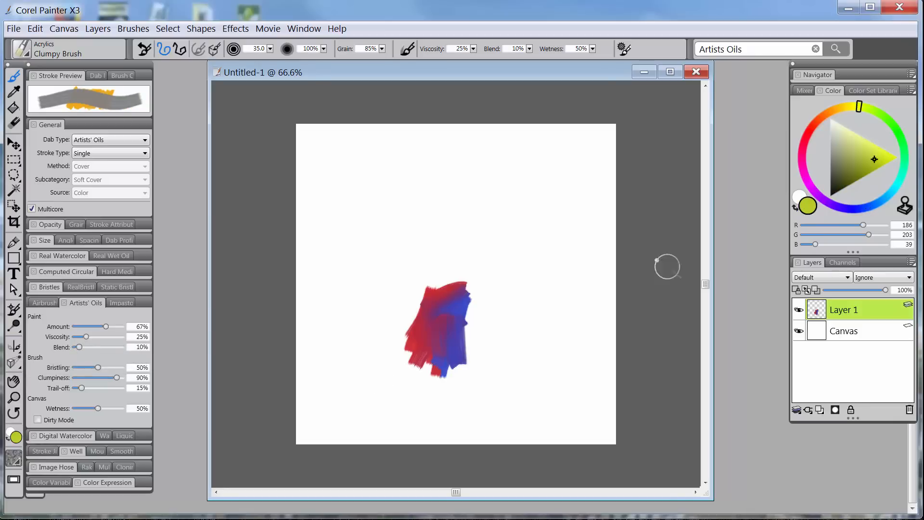
mouse_move(408, 310)
mouse_down()
mouse_move(417, 369)
mouse_move(413, 308)
mouse_move(422, 291)
mouse_move(454, 288)
mouse_move(445, 311)
mouse_move(466, 295)
mouse_move(433, 319)
mouse_move(445, 312)
mouse_move(436, 308)
mouse_move(458, 327)
mouse_move(462, 354)
mouse_up()
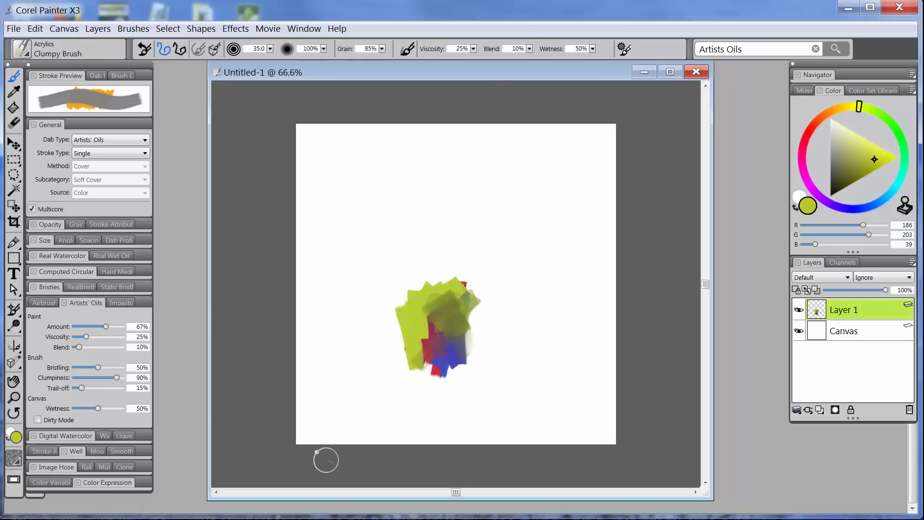
click(143, 47)
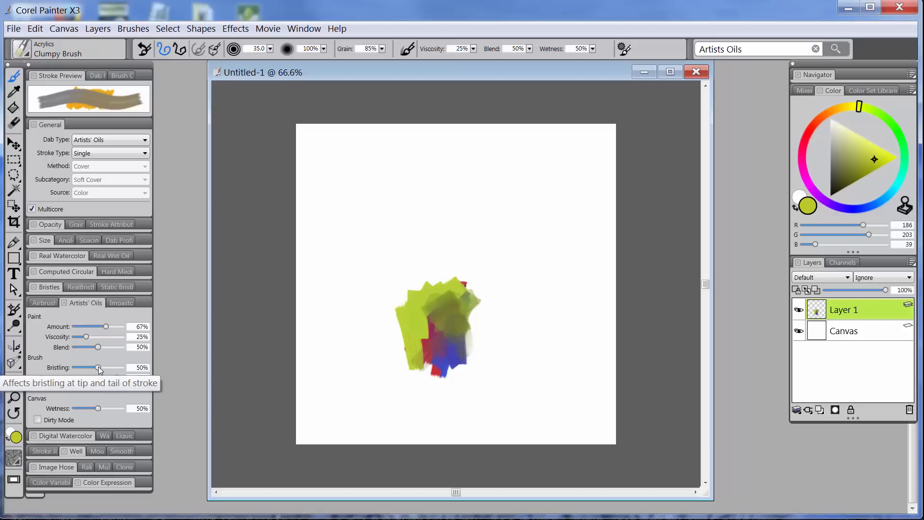
- Set Bristling to 100%, choose blue (RGB 39, 55, 203), and try a long vertical stroke beside the patch, then undo it
drag(98, 368, 200, 366)
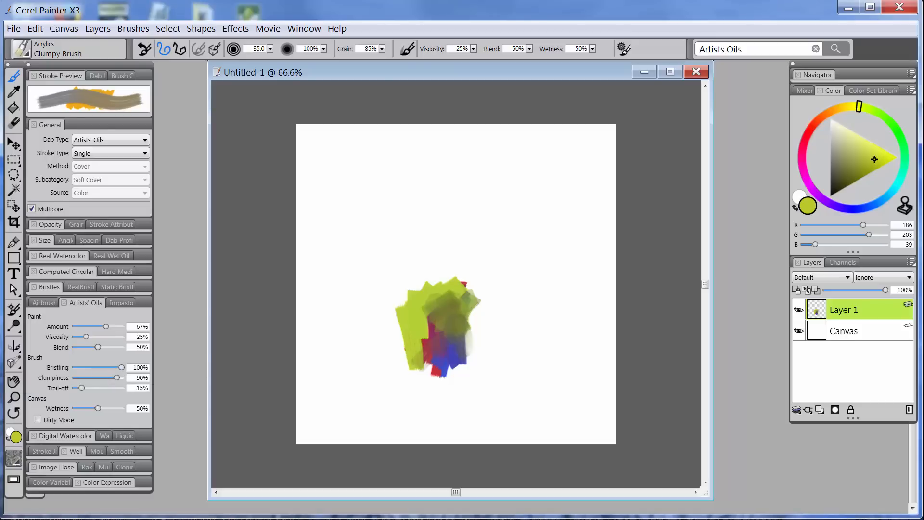
click(858, 208)
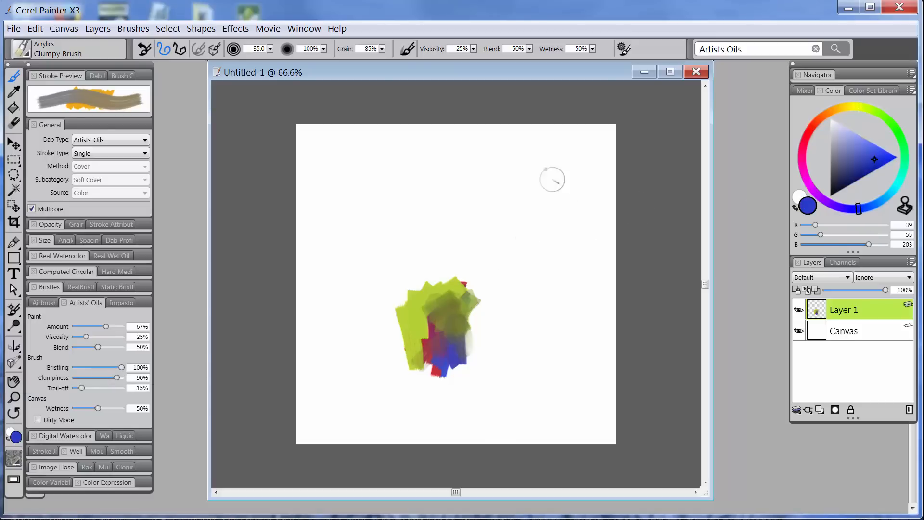
mouse_move(534, 147)
mouse_down()
mouse_move(490, 398)
mouse_move(474, 441)
mouse_up()
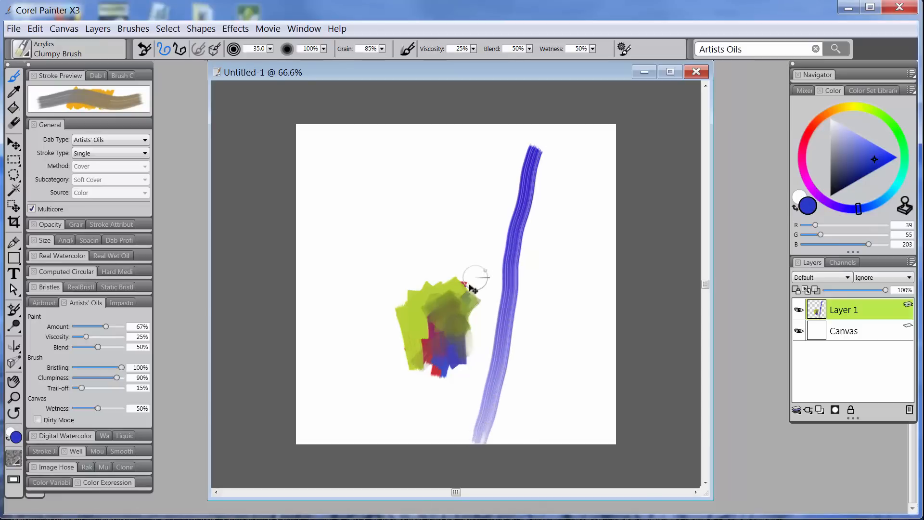
key(ctrl+z)
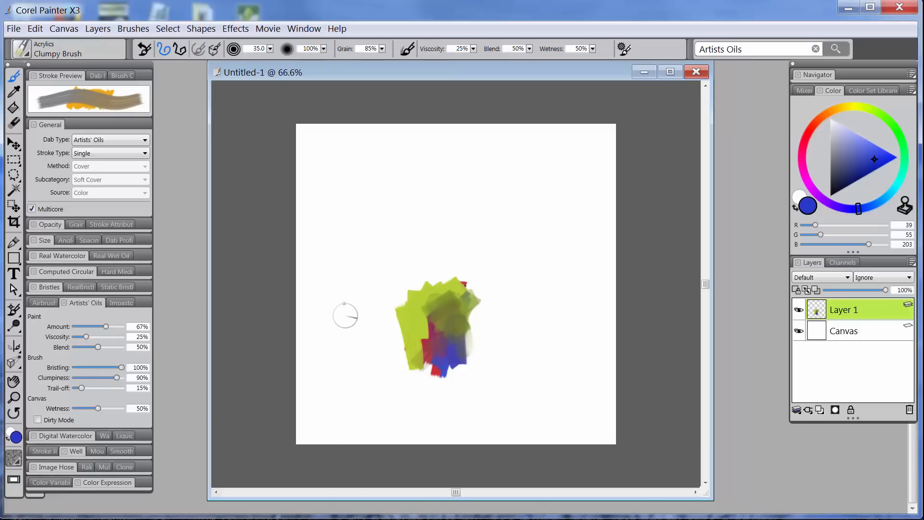
- Enlarge the brush to 87.2, paint a broad diagonal blue stroke above the patch, and return Bristling to 50%
drag(362, 288, 389, 291)
mouse_move(336, 328)
mouse_down()
mouse_move(392, 276)
mouse_move(563, 158)
mouse_up()
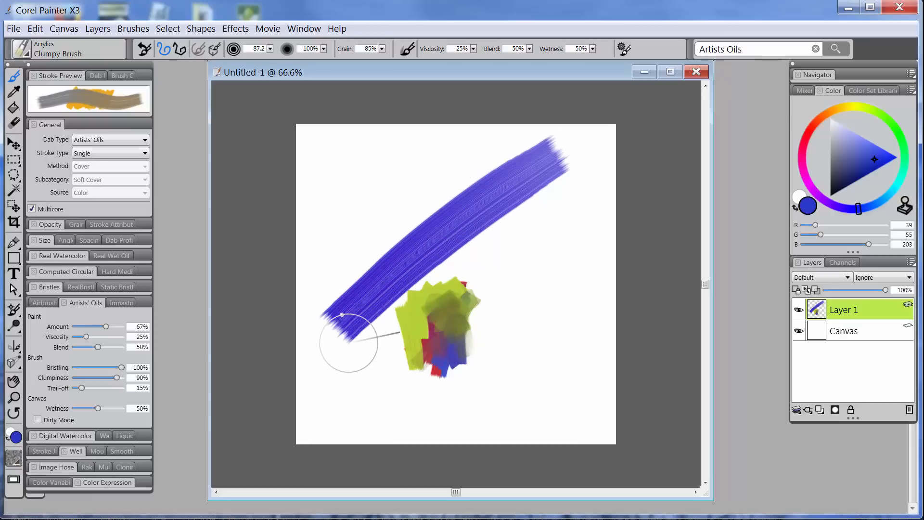
drag(121, 368, 97, 368)
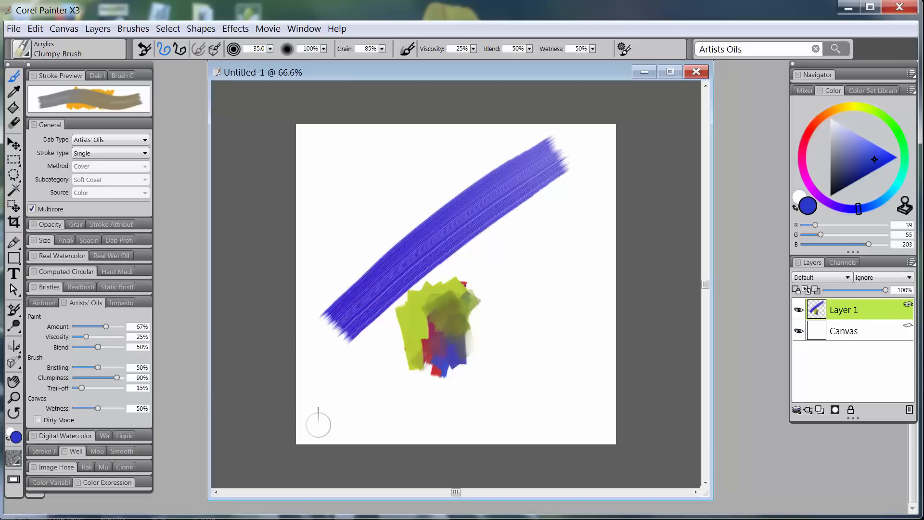
- Undo the most recent strokes and clear all remaining paint from Layer 1
key(ctrl+z)
key(ctrl+z)
key(ctrl+z)
key(ctrl+z)
key(ctrl+z)
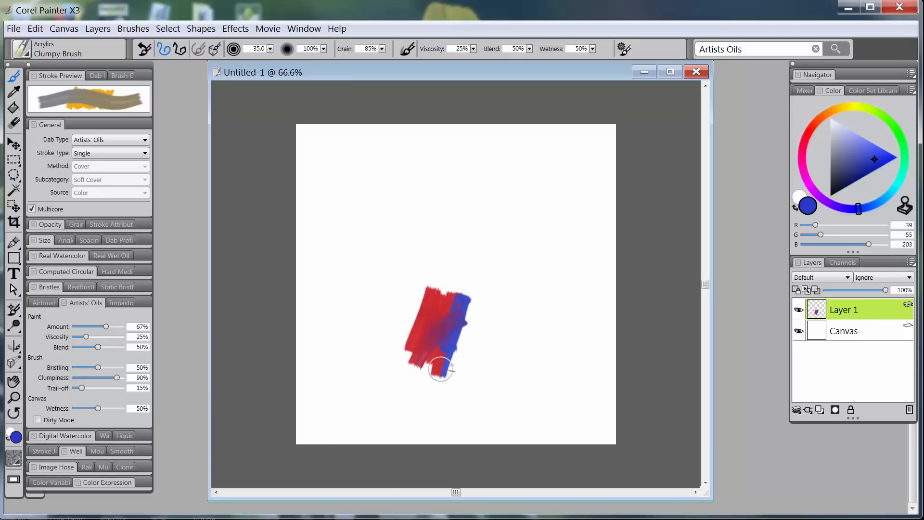
key(Delete)
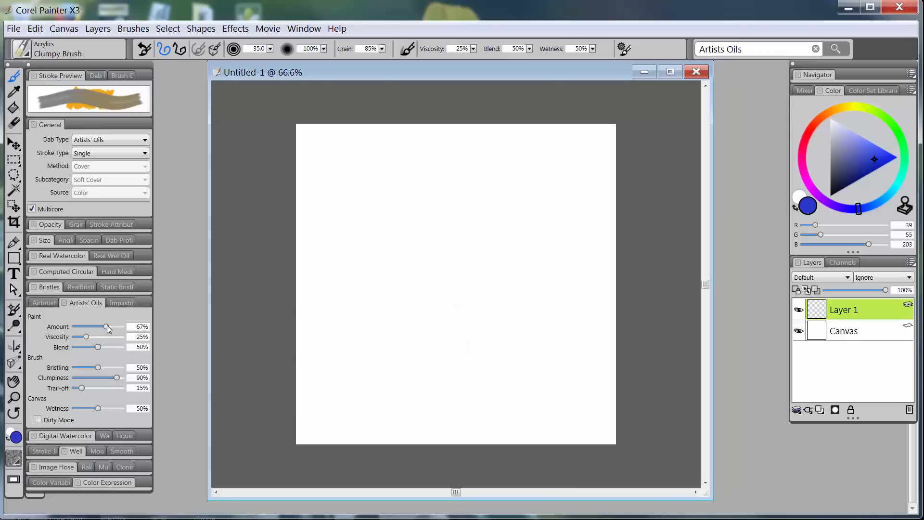
- Set the paint Amount to 27% and paint one vertical blue stroke upward in the lower half of the canvas
drag(107, 325, 94, 328)
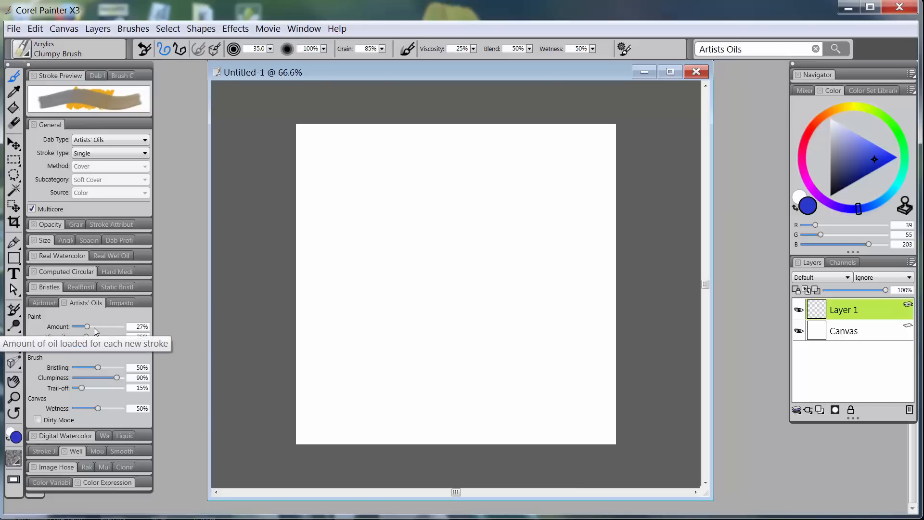
click(397, 421)
drag(396, 422, 390, 263)
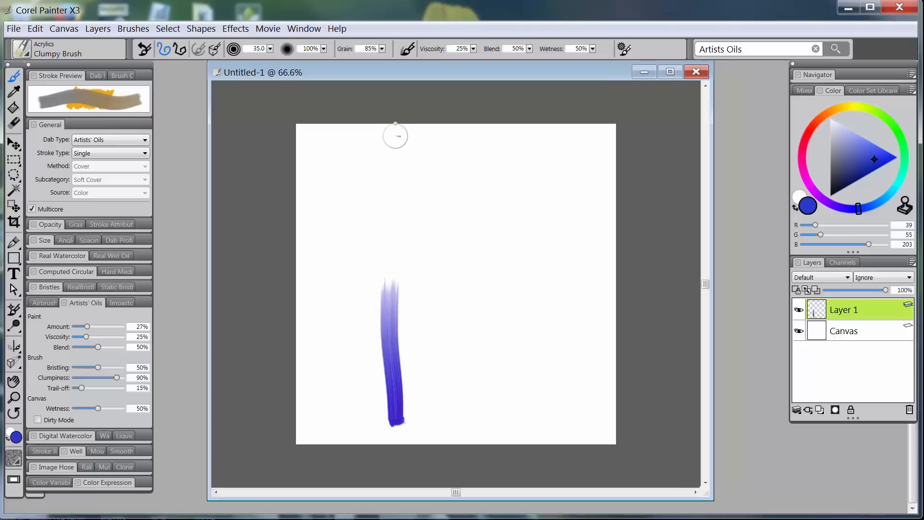
- Paint two more parallel blue strokes, one with Trail-off at 8% and one at 100%, and reset the brush
drag(82, 387, 77, 387)
drag(416, 424, 416, 286)
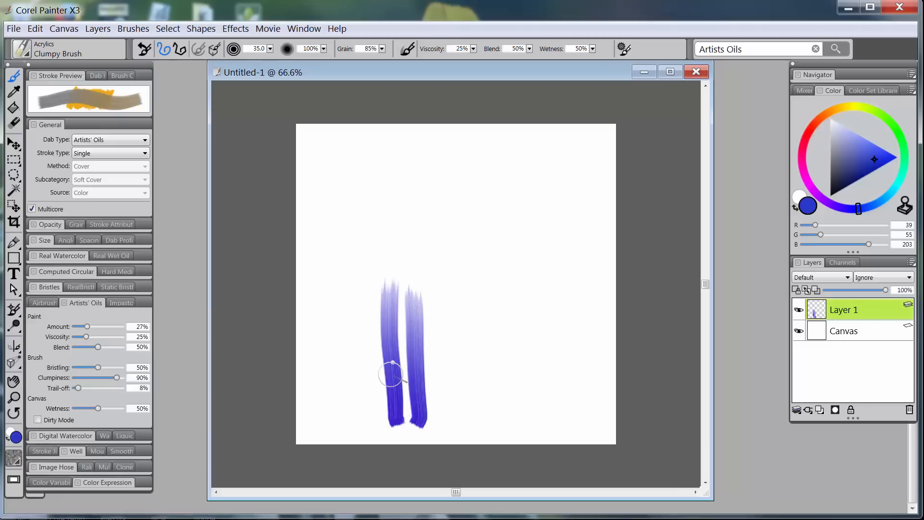
drag(78, 388, 166, 388)
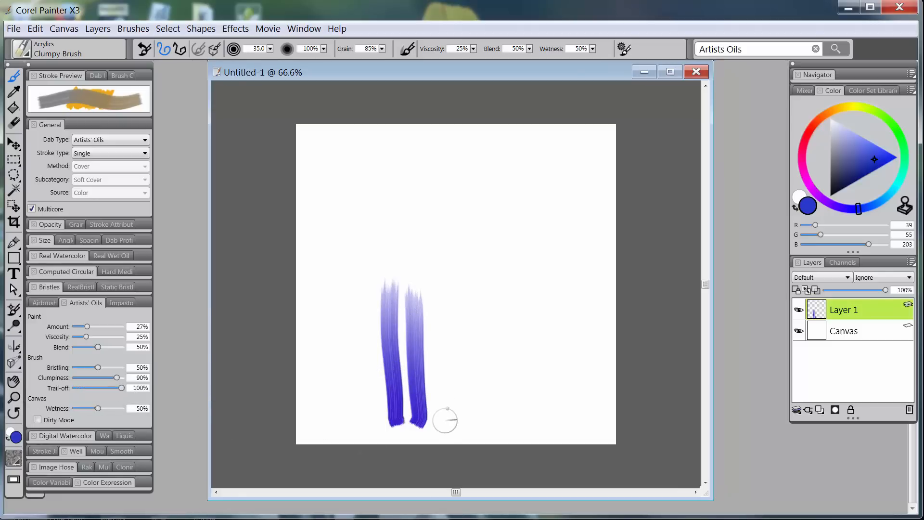
drag(447, 420, 441, 289)
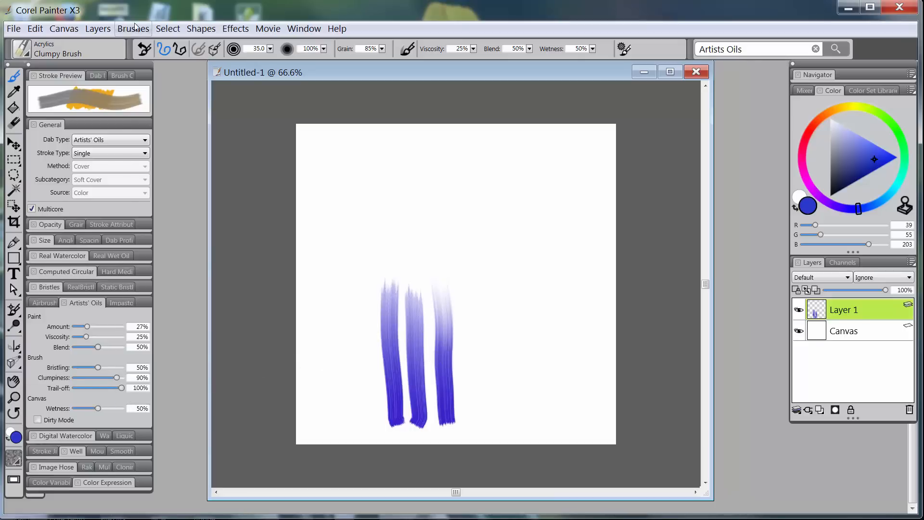
click(143, 50)
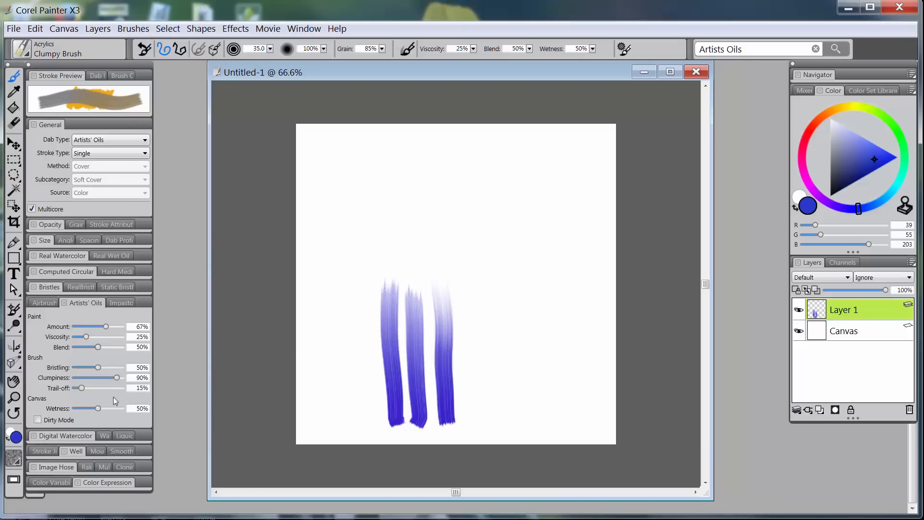
- Set the canvas Wetness to 100% and undo the three vertical blue strokes to empty Layer 1
drag(97, 407, 124, 407)
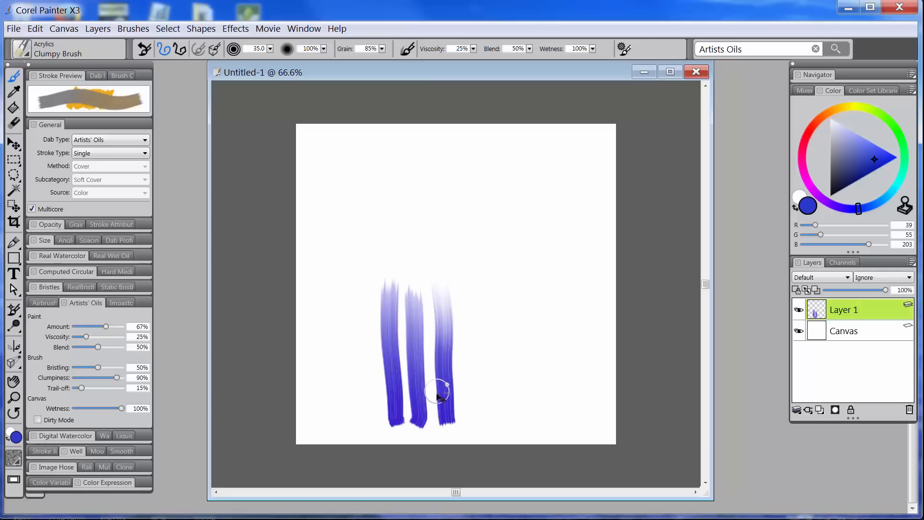
key(ctrl+z)
key(ctrl+z)
key(ctrl+z)
key(ctrl+z)
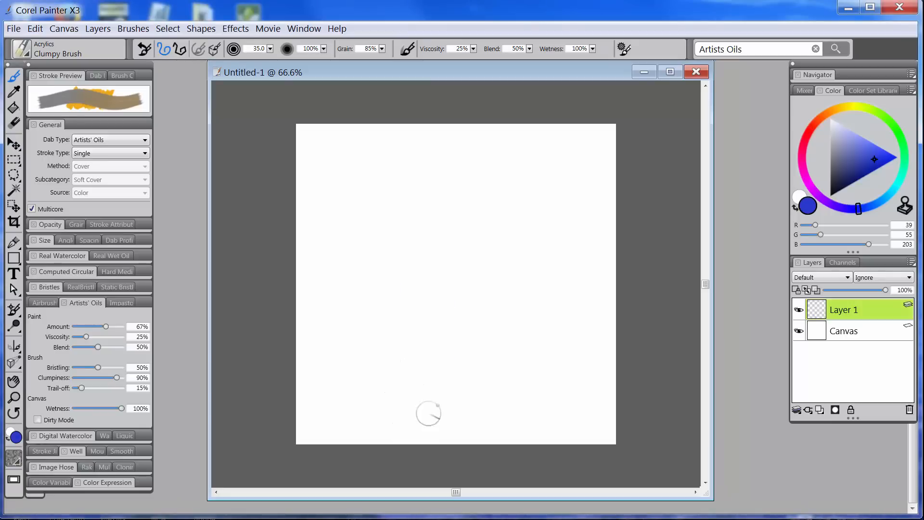
- Paint a small blue zigzag patch just below the canvas centre and work overlapping red and magenta strokes into it
mouse_move(409, 330)
mouse_down()
mouse_move(454, 301)
mouse_move(429, 331)
mouse_move(456, 317)
mouse_move(428, 371)
mouse_up()
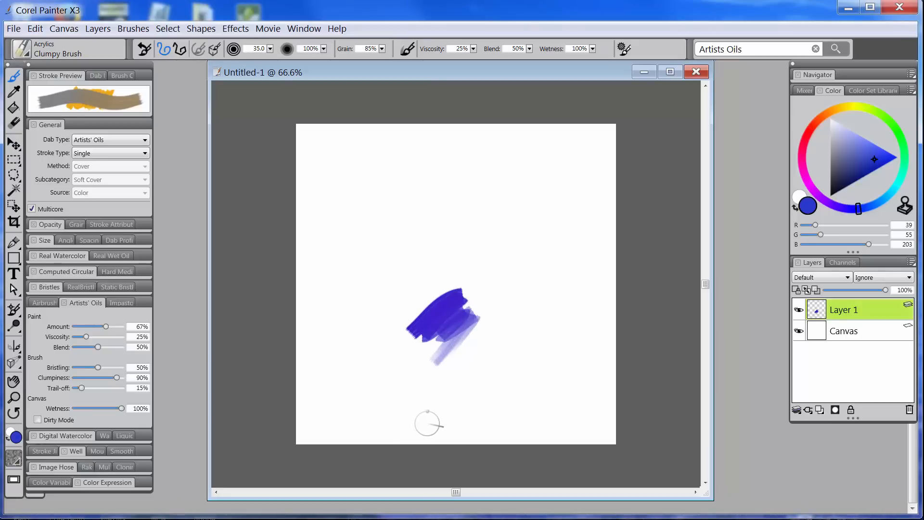
click(812, 126)
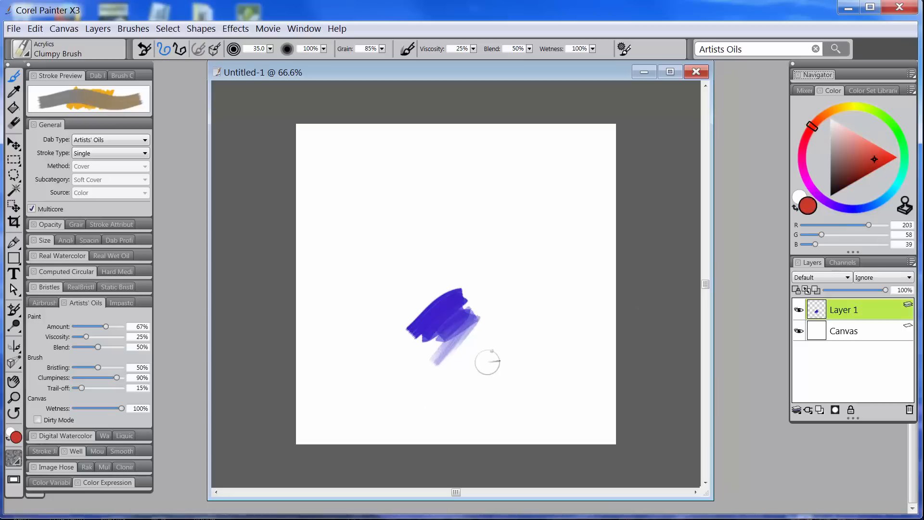
mouse_move(466, 354)
mouse_down()
mouse_move(442, 321)
mouse_move(456, 312)
mouse_move(443, 313)
mouse_move(453, 298)
mouse_move(463, 301)
mouse_move(458, 318)
mouse_move(448, 299)
mouse_move(449, 323)
mouse_up()
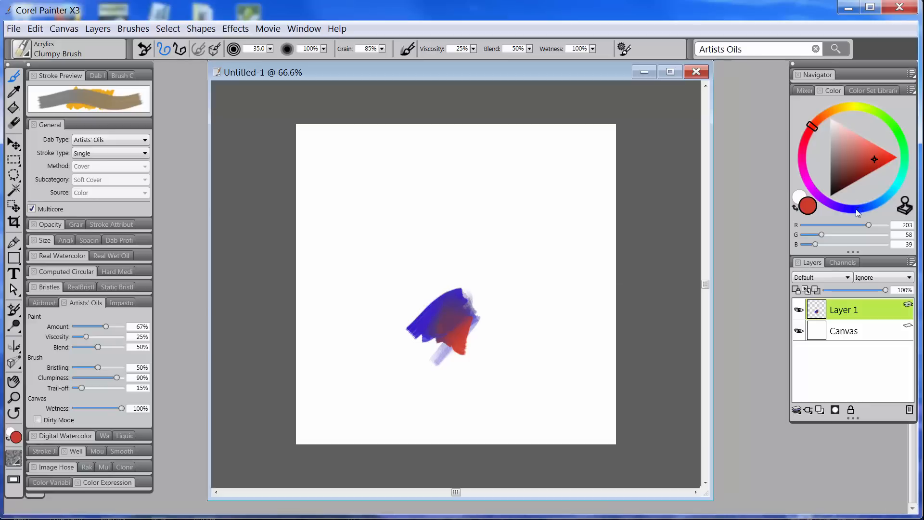
click(804, 172)
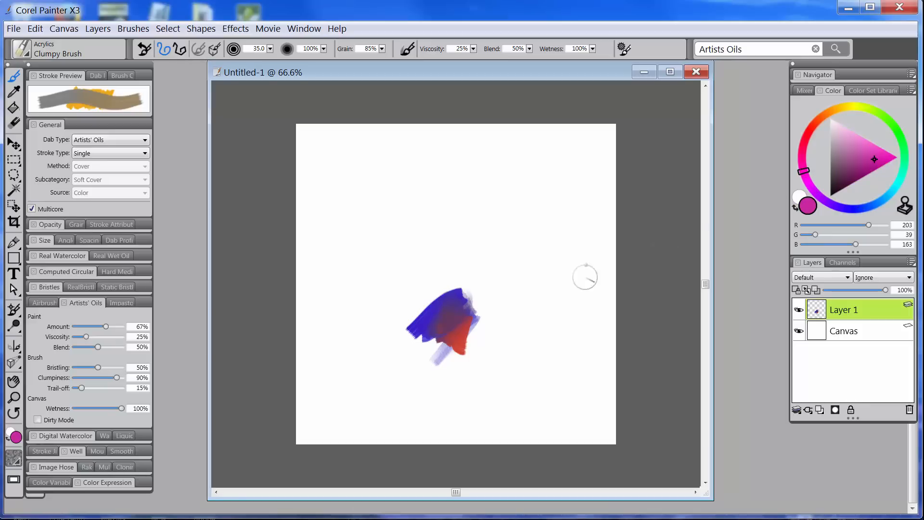
mouse_move(457, 324)
mouse_down()
mouse_move(443, 341)
mouse_move(431, 333)
mouse_move(462, 320)
mouse_move(434, 349)
mouse_up()
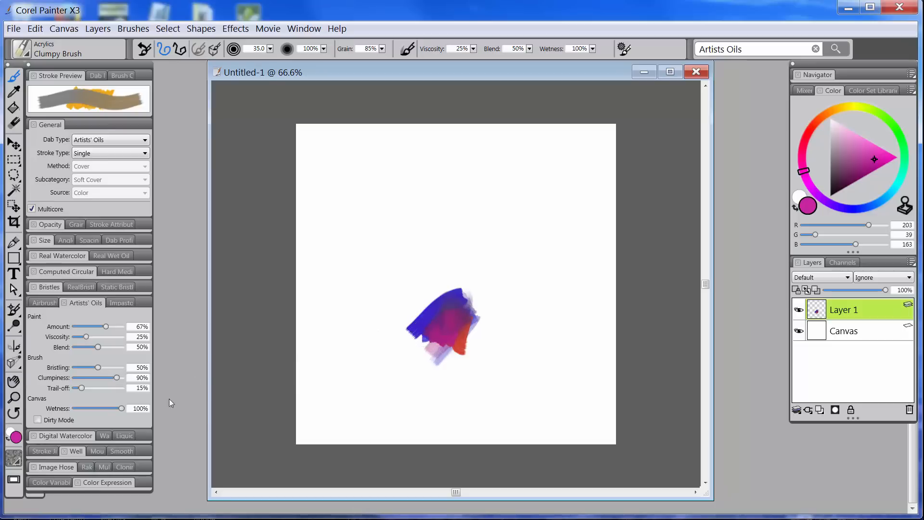
- Reset the brush to its defaults and review its Well settings, leaving the Artists' Oils and Well sections collapsed
click(148, 48)
click(90, 306)
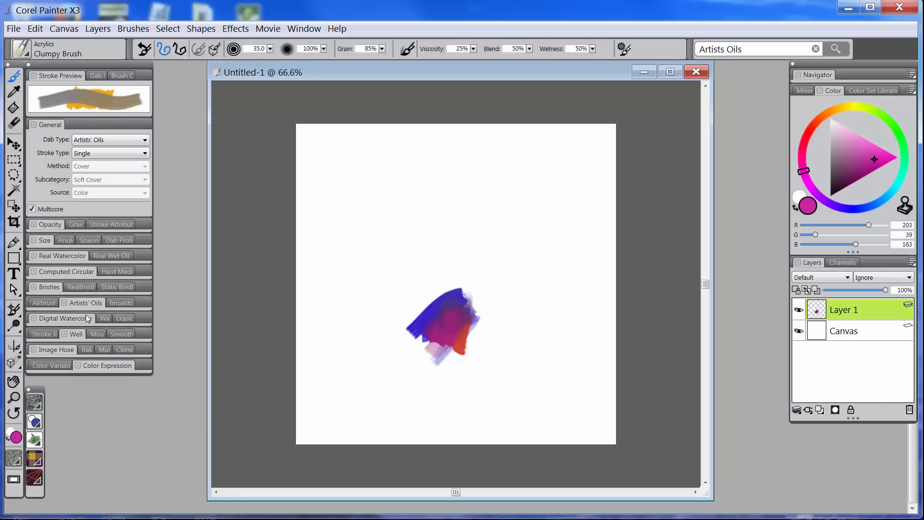
click(76, 334)
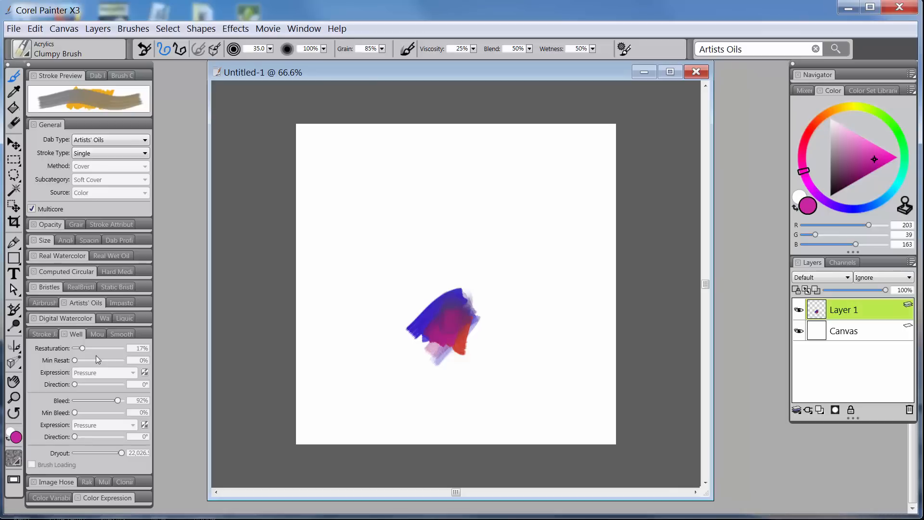
click(73, 333)
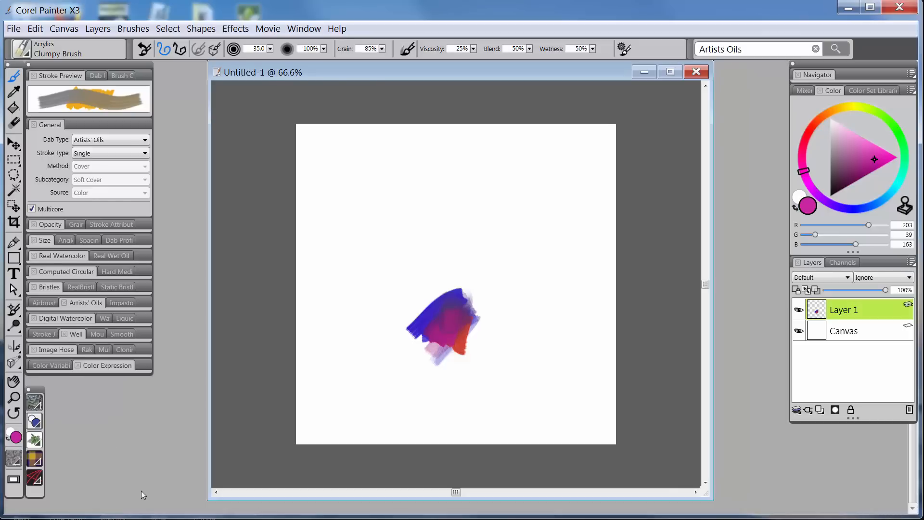